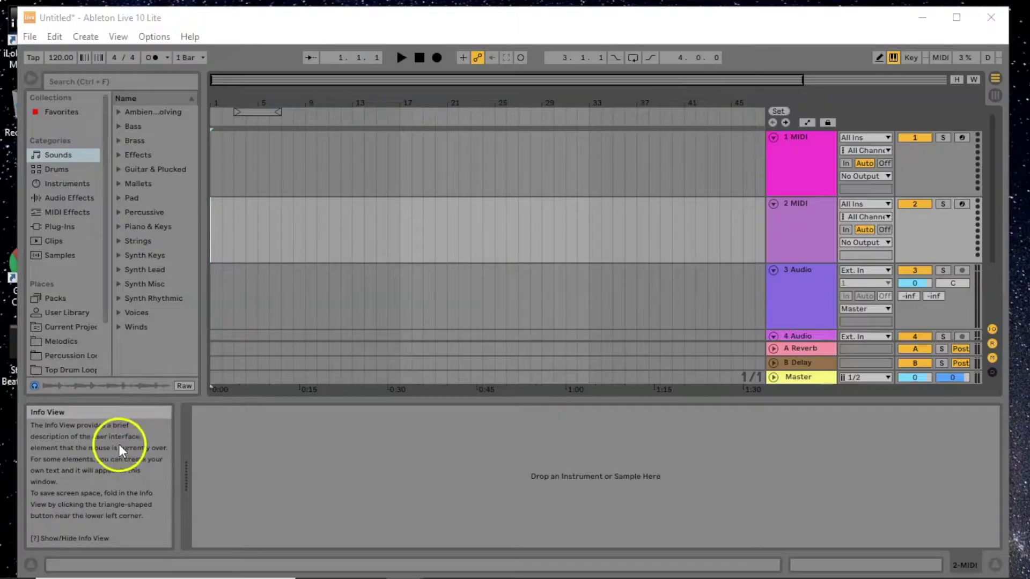
Step: Look through the view options list and close it without changing anything
{"action": "left_click", "coordinate": [122, 36]}
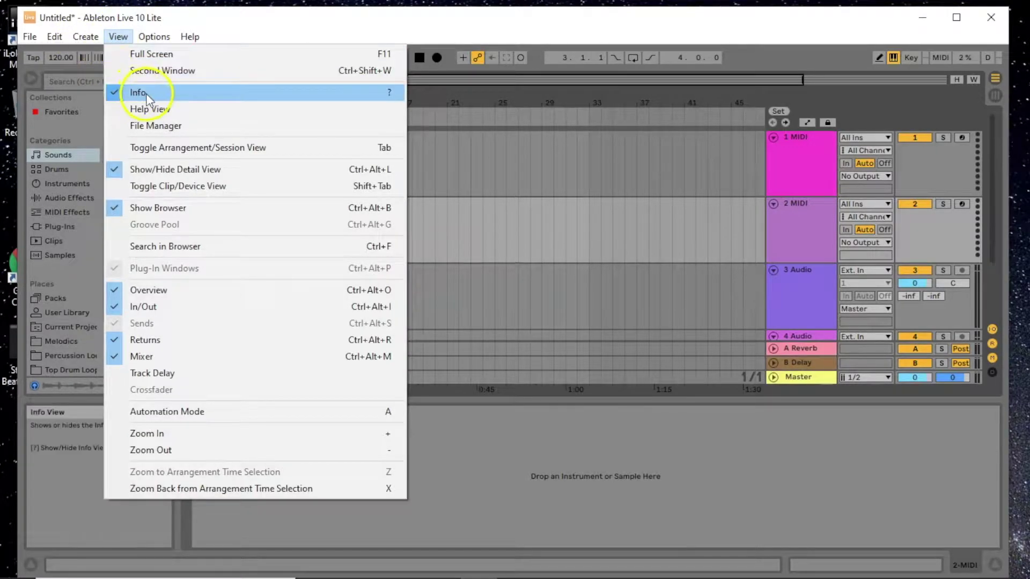
{"action": "left_click", "coordinate": [157, 481]}
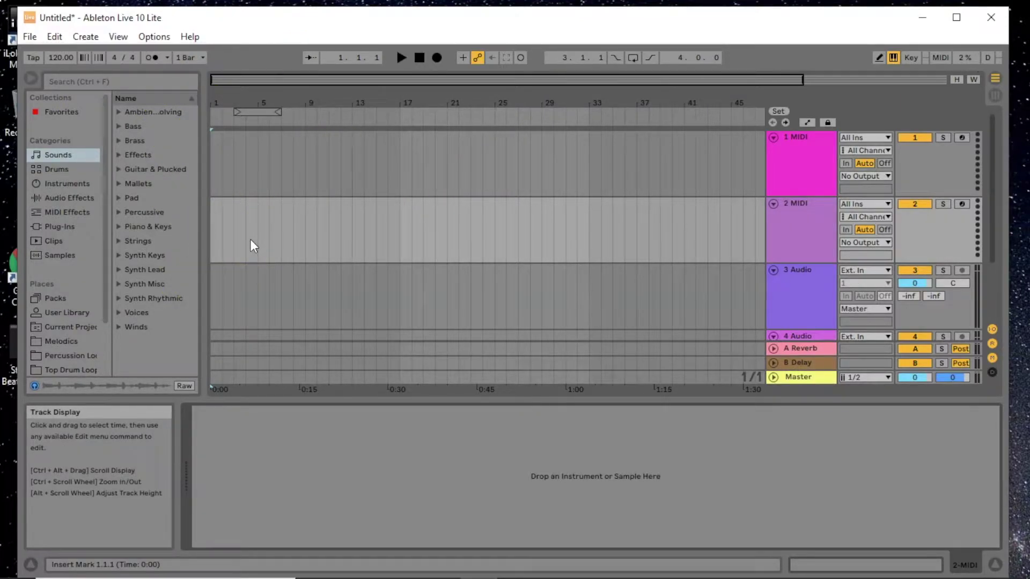
{"action": "left_click", "coordinate": [625, 369]}
{"action": "left_click", "coordinate": [774, 295]}
{"action": "left_click", "coordinate": [734, 254]}
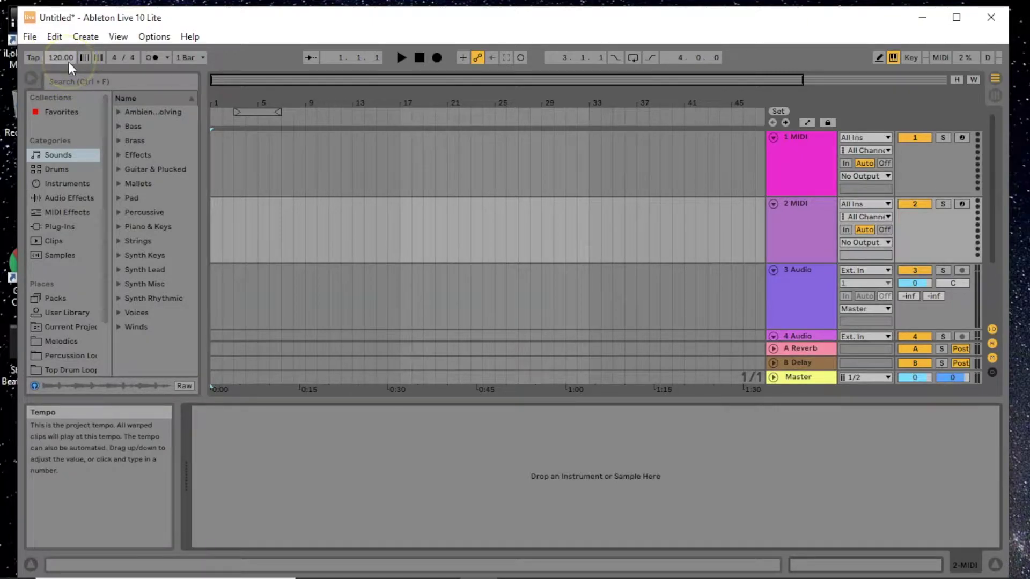
Step: Turn the metronome on, leaving global launch quantization at 1 Bar
{"action": "left_click", "coordinate": [149, 56]}
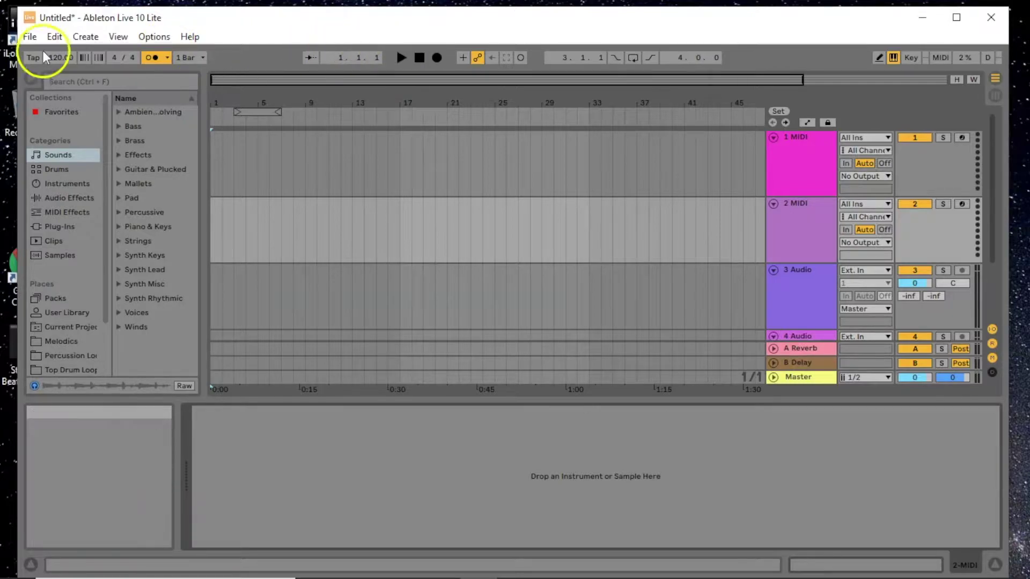
{"action": "left_click", "coordinate": [194, 58]}
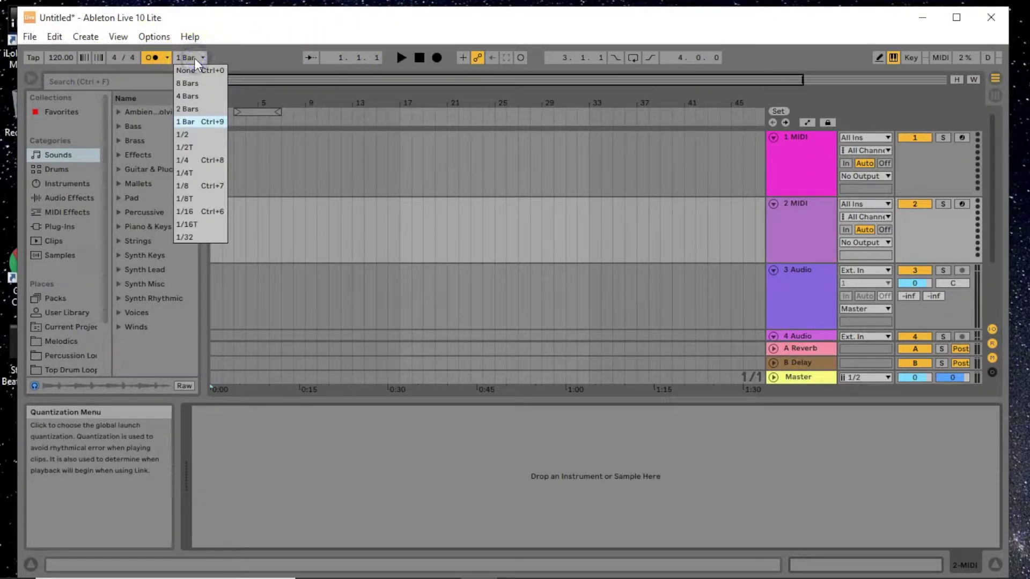
{"action": "left_click", "coordinate": [194, 58]}
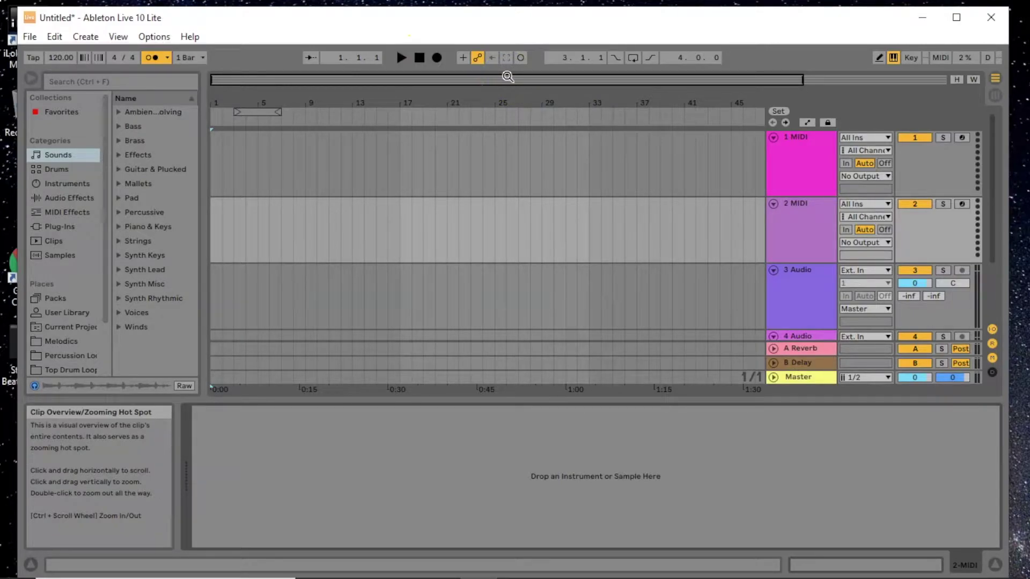
{"action": "left_click", "coordinate": [428, 216]}
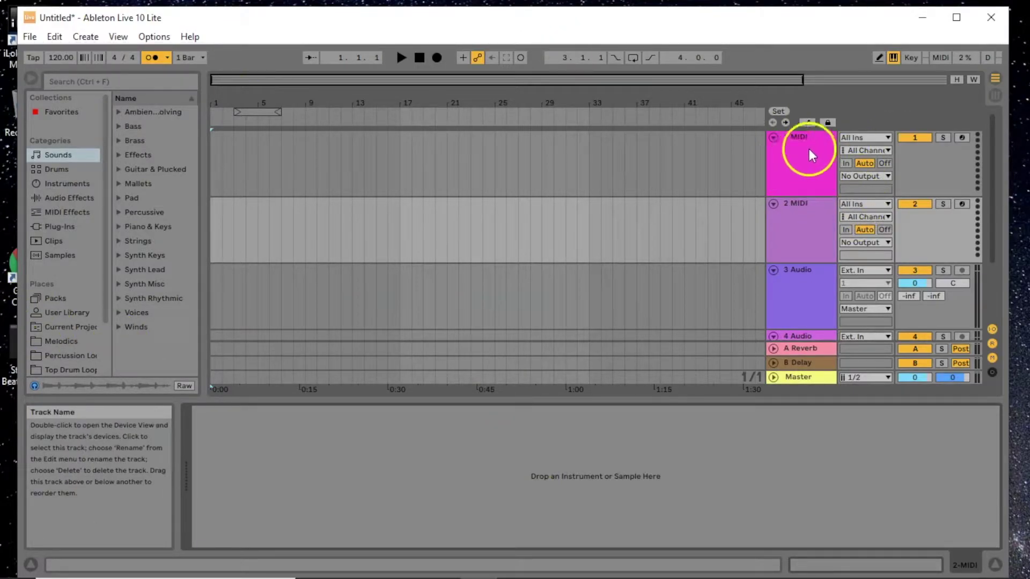
Step: Colour the 1 MIDI track green and list the Drums kits (606, 707, 808, 909) in the browser
{"action": "left_click_drag", "start_coordinate": [809, 154], "coordinate": [815, 246]}
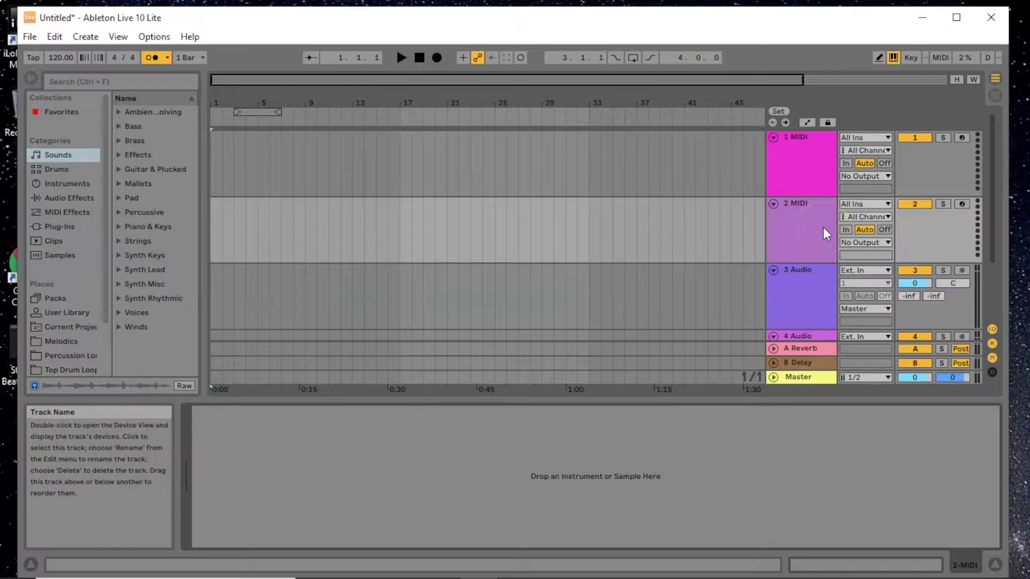
{"action": "left_click", "coordinate": [813, 217]}
{"action": "left_click_drag", "start_coordinate": [828, 243], "coordinate": [818, 175]}
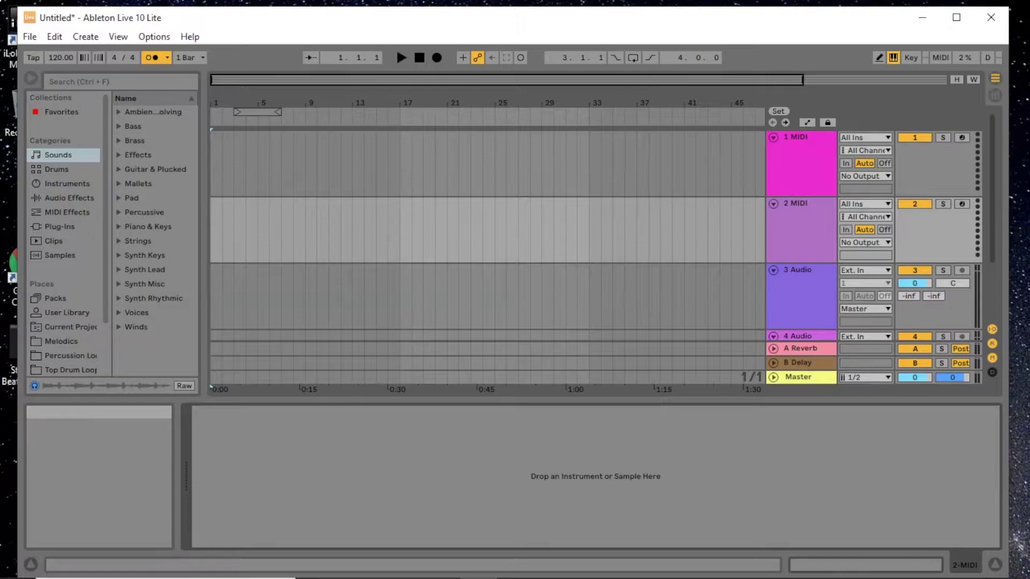
{"action": "right_click", "coordinate": [809, 175]}
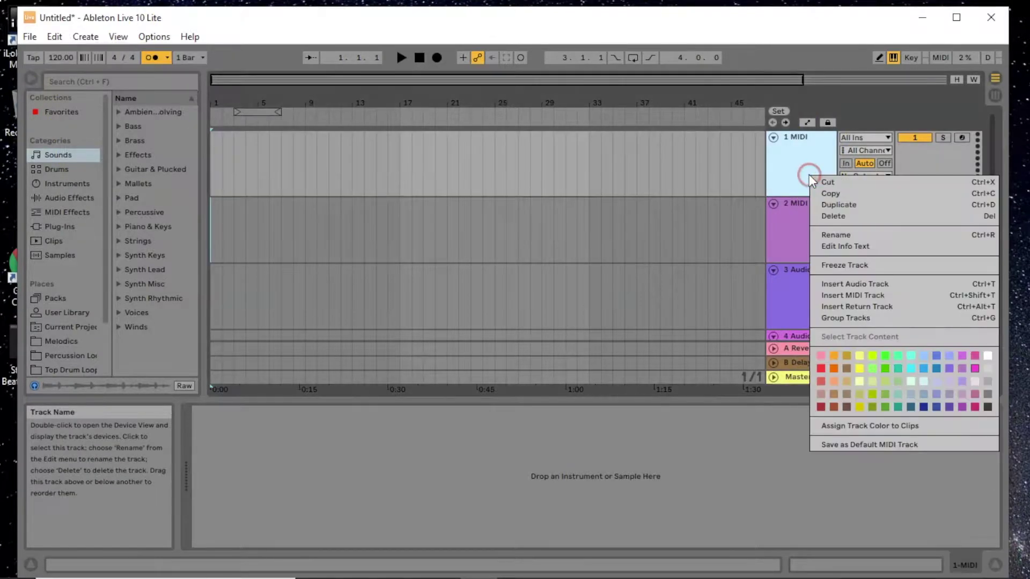
{"action": "left_click", "coordinate": [898, 356]}
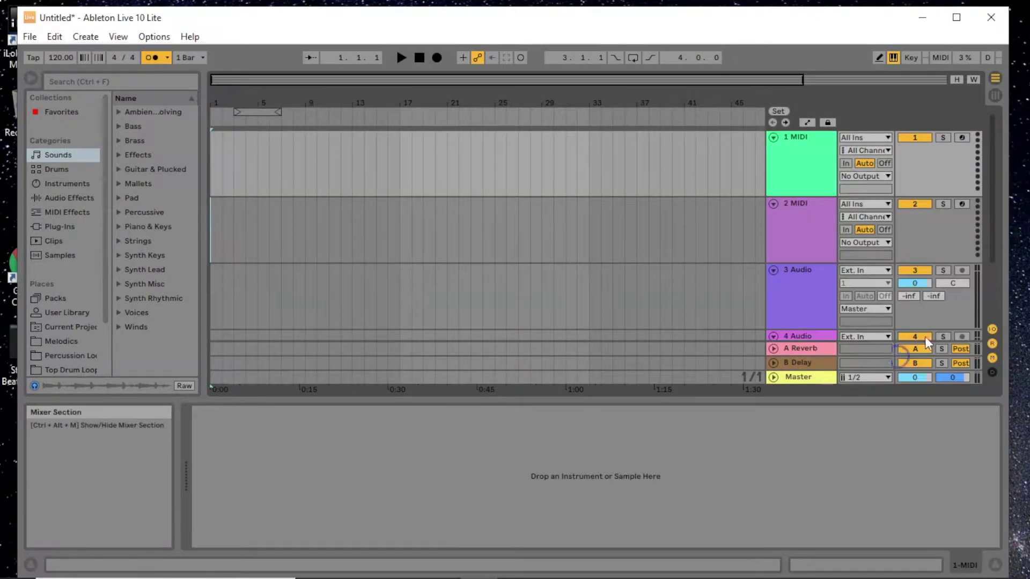
{"action": "left_click", "coordinate": [50, 169]}
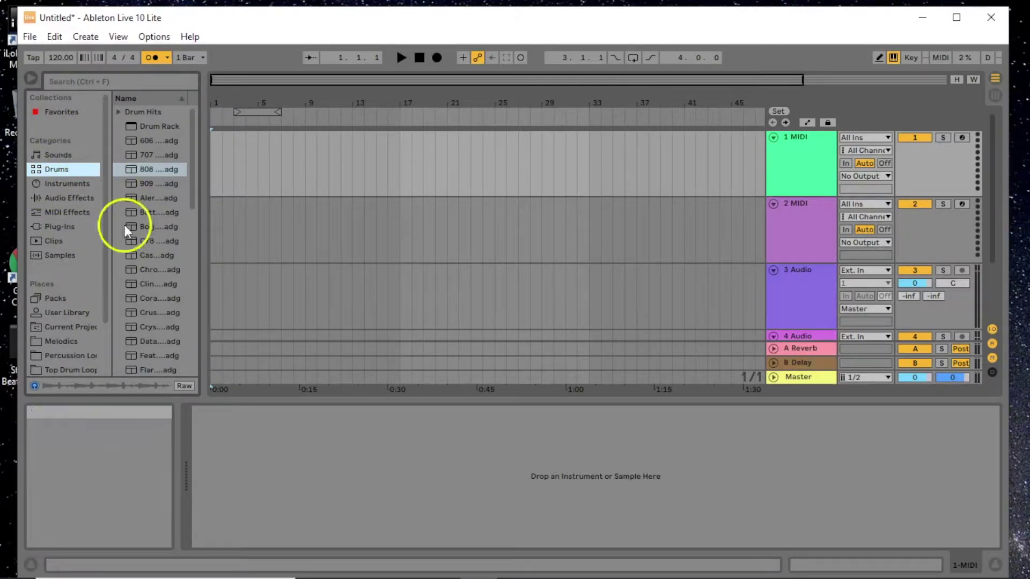
Step: Preview the 707 kit, then load the 808 Core Kit onto the 1 MIDI track
{"action": "left_click", "coordinate": [147, 155]}
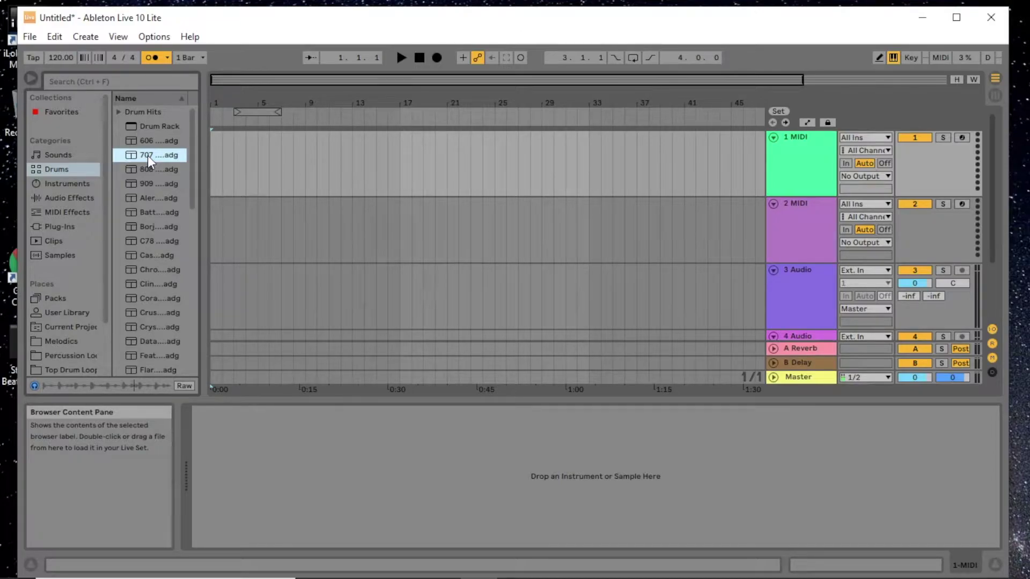
{"action": "left_click", "coordinate": [169, 168]}
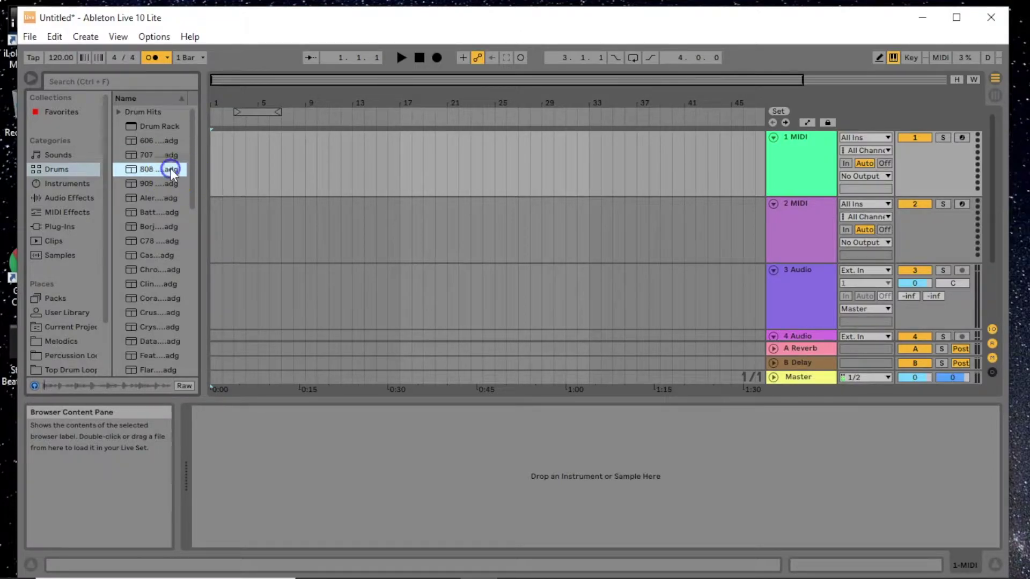
{"action": "left_click", "coordinate": [440, 197]}
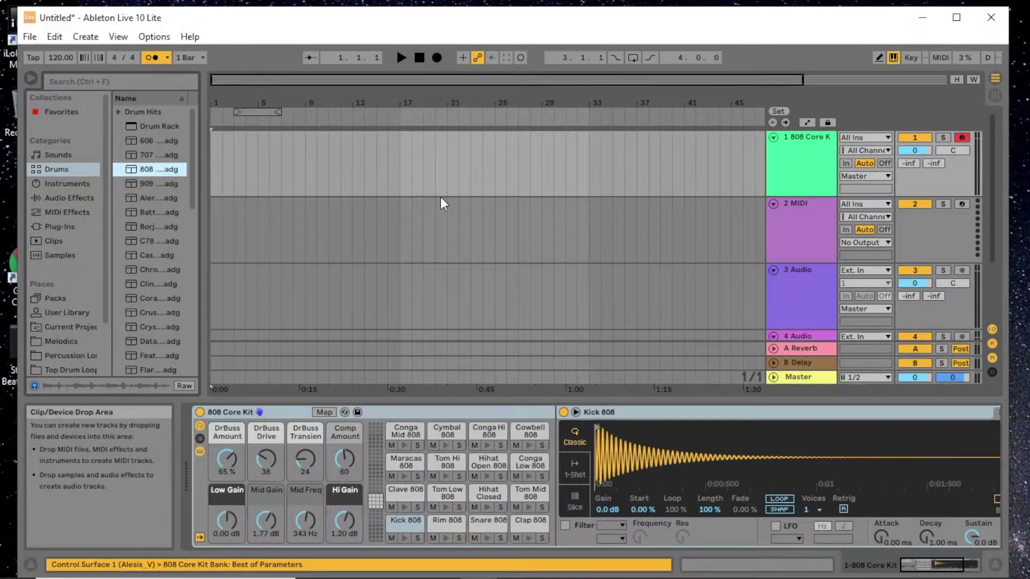
Step: Select the 808 Core Kit track and play Kick 808 with the A key
{"action": "left_click", "coordinate": [819, 156]}
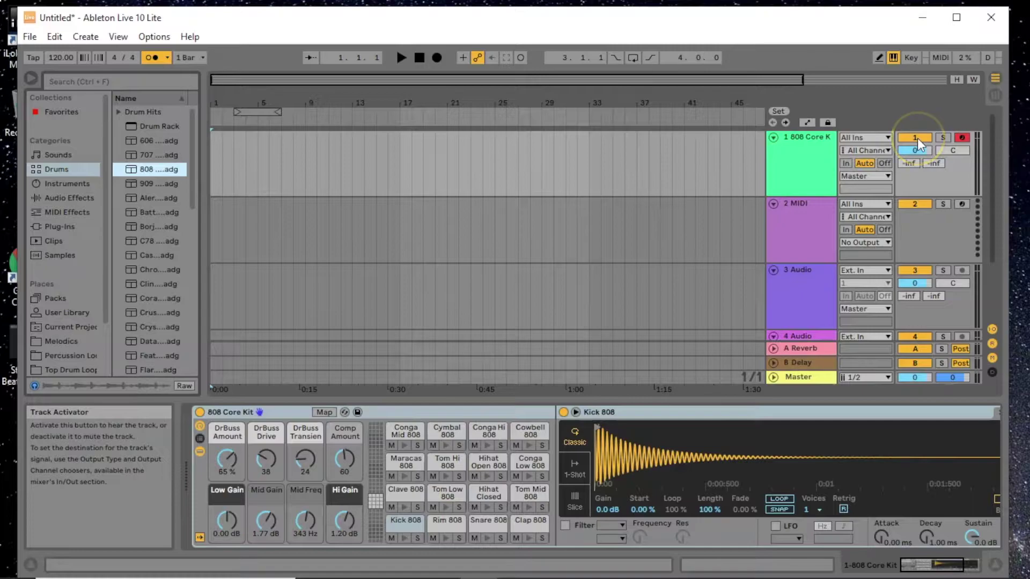
{"action": "left_click", "coordinate": [971, 95]}
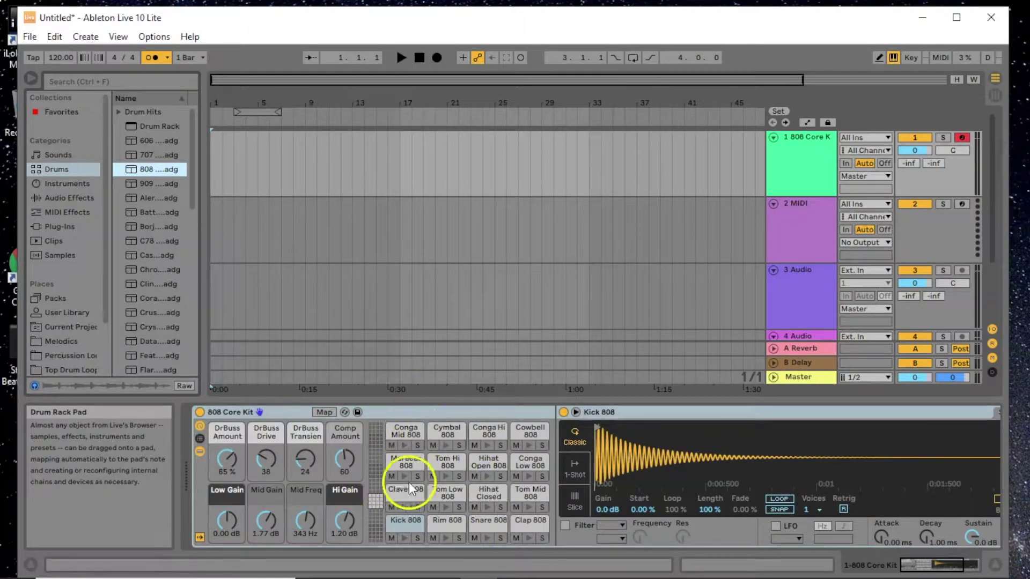
{"action": "key", "text": "a"}
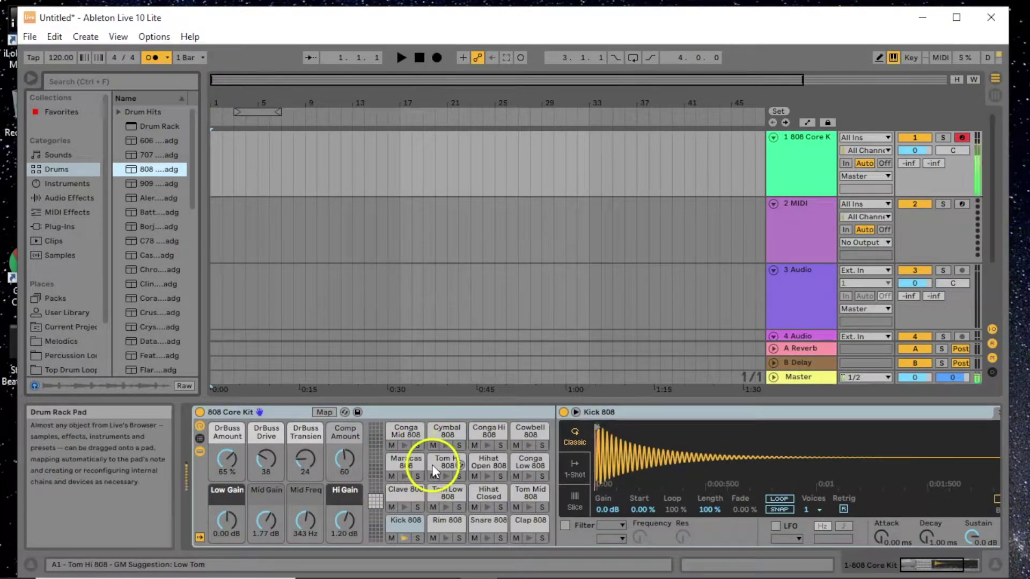
{"action": "key", "text": "a"}
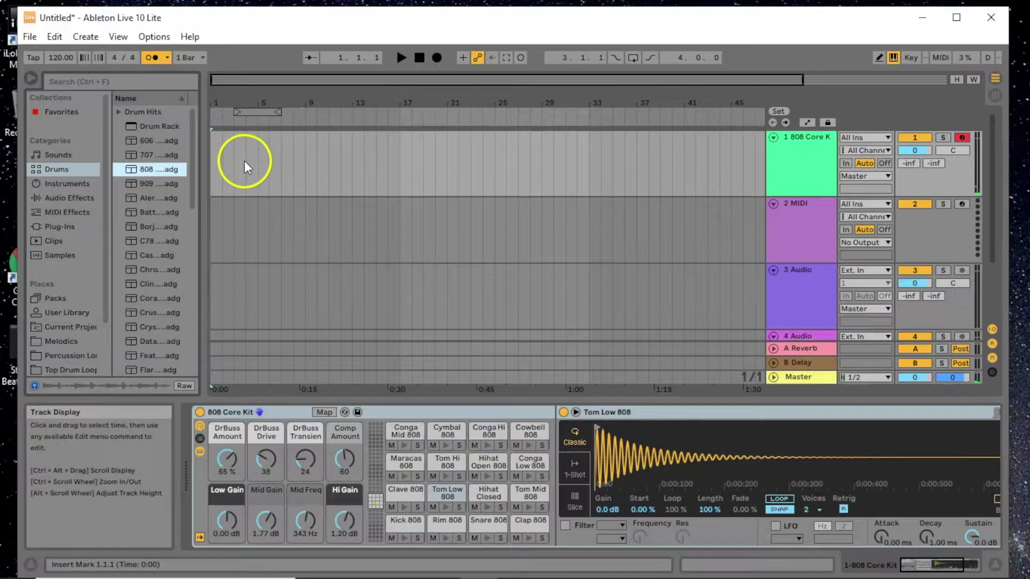
Step: Record kick and low-tom hits (A and F keys) from bar 1 of the drum track
{"action": "left_click", "coordinate": [223, 142]}
{"action": "left_click_drag", "start_coordinate": [211, 136], "coordinate": [254, 150]}
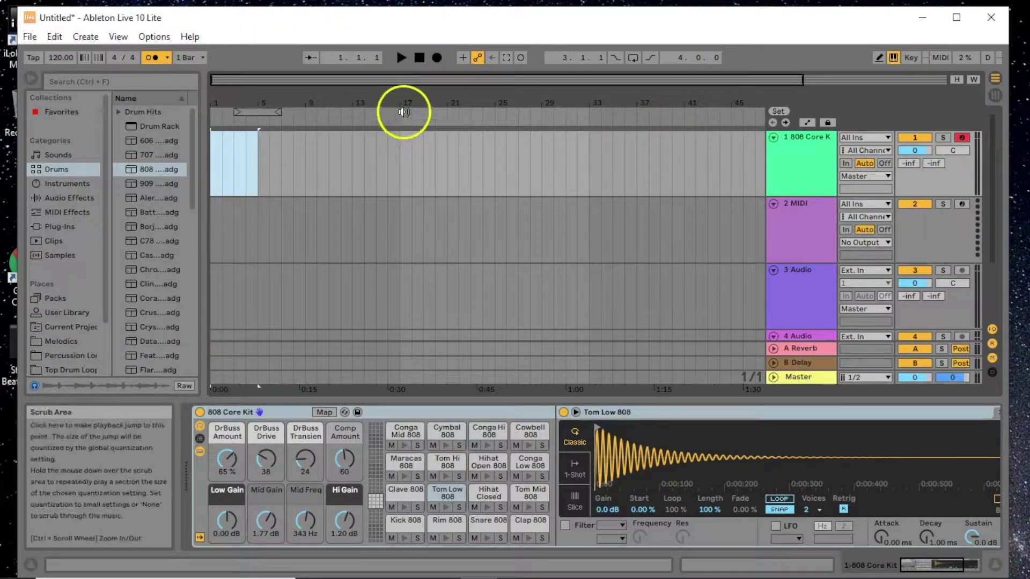
{"action": "left_click", "coordinate": [433, 60]}
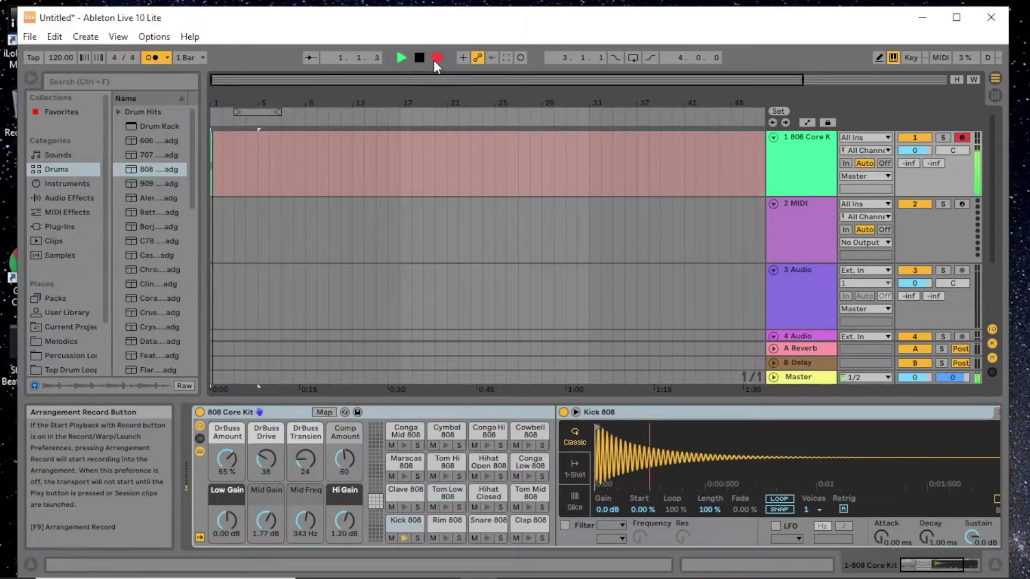
{"action": "key", "text": "a"}
{"action": "key", "text": "a"}
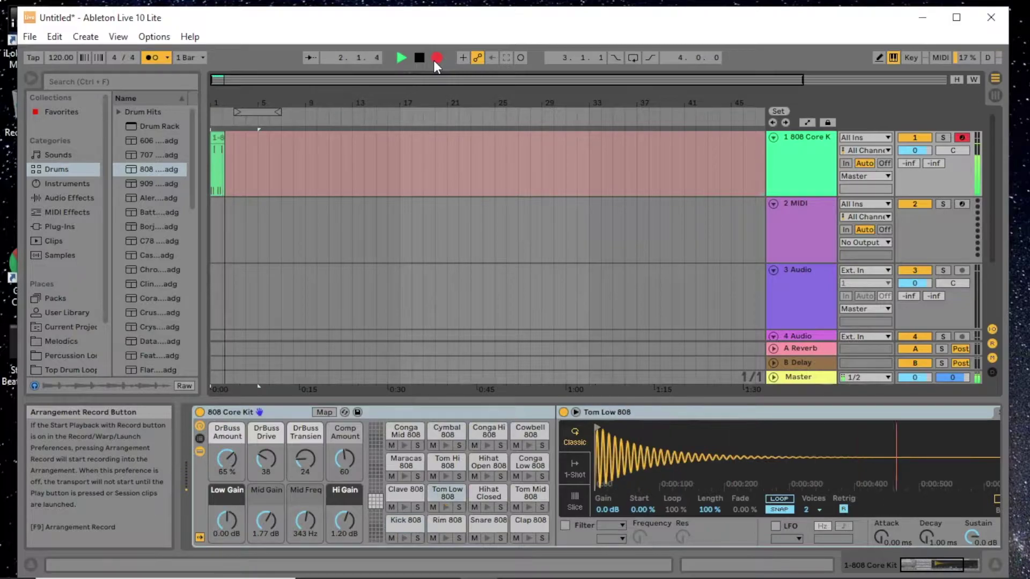
{"action": "key", "text": "f"}
{"action": "key", "text": "a"}
{"action": "key", "text": "f"}
{"action": "key", "text": "f"}
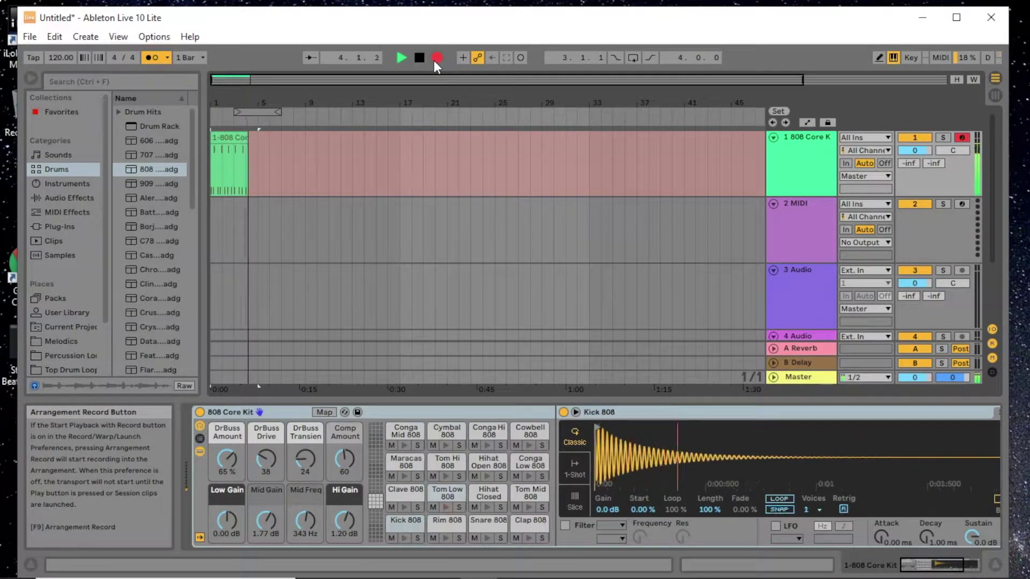
{"action": "key", "text": "f"}
{"action": "left_click", "coordinate": [420, 57]}
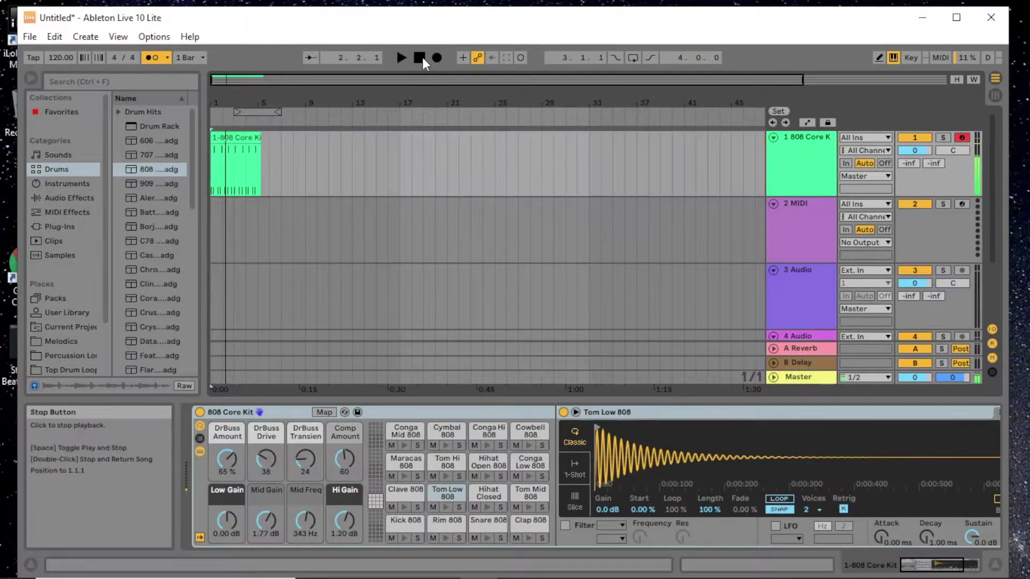
Step: Set the tempo to 90 BPM while playing the drum clip from the start
{"action": "left_click", "coordinate": [62, 55]}
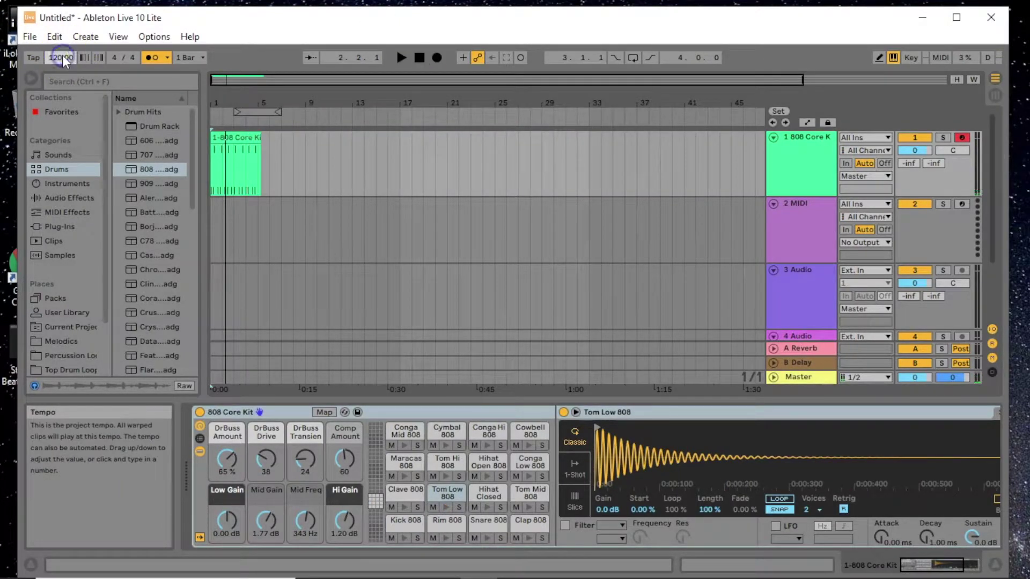
{"action": "left_click_drag", "start_coordinate": [64, 58], "coordinate": [65, 79]}
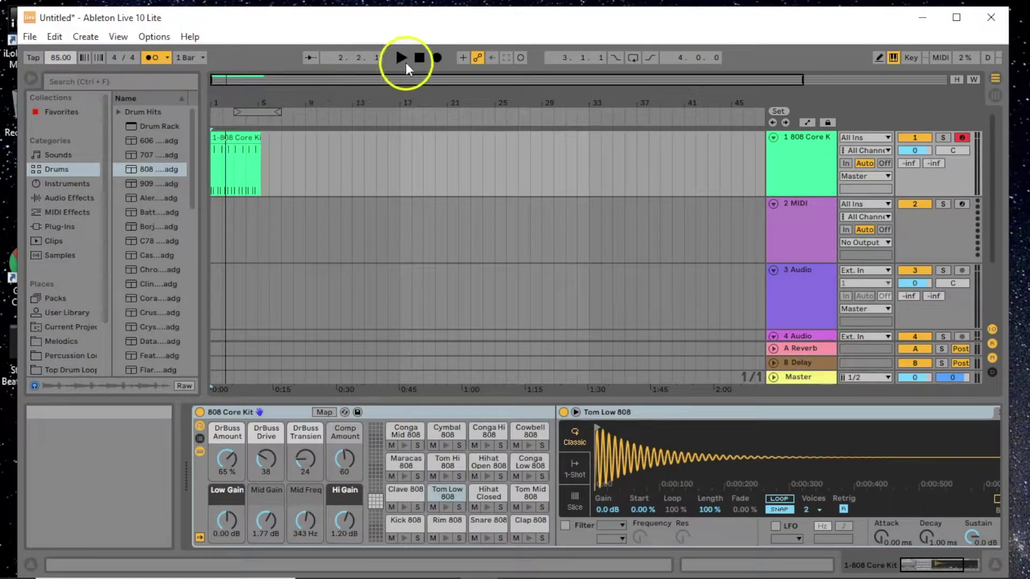
{"action": "left_click", "coordinate": [422, 54]}
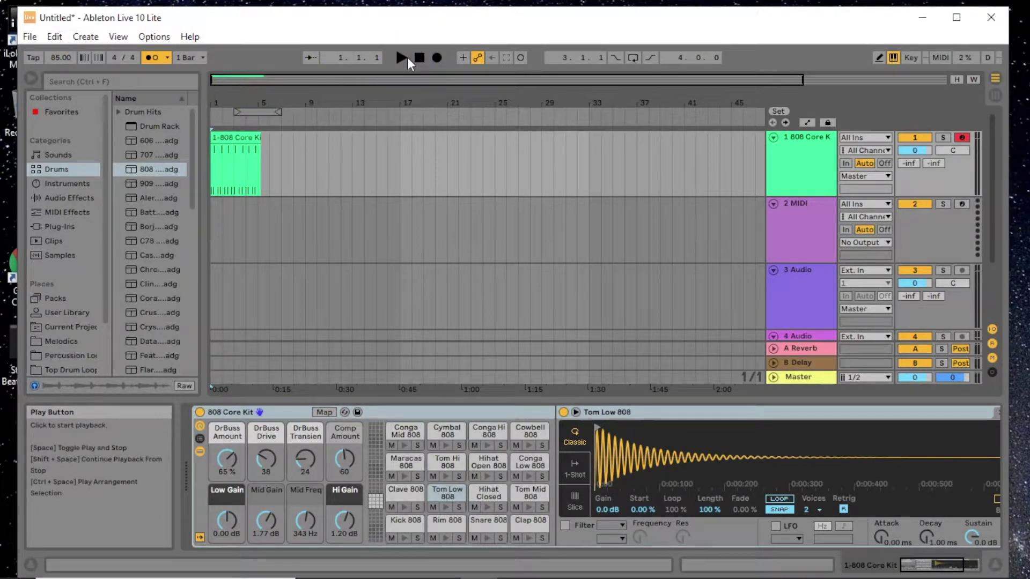
{"action": "left_click", "coordinate": [407, 57]}
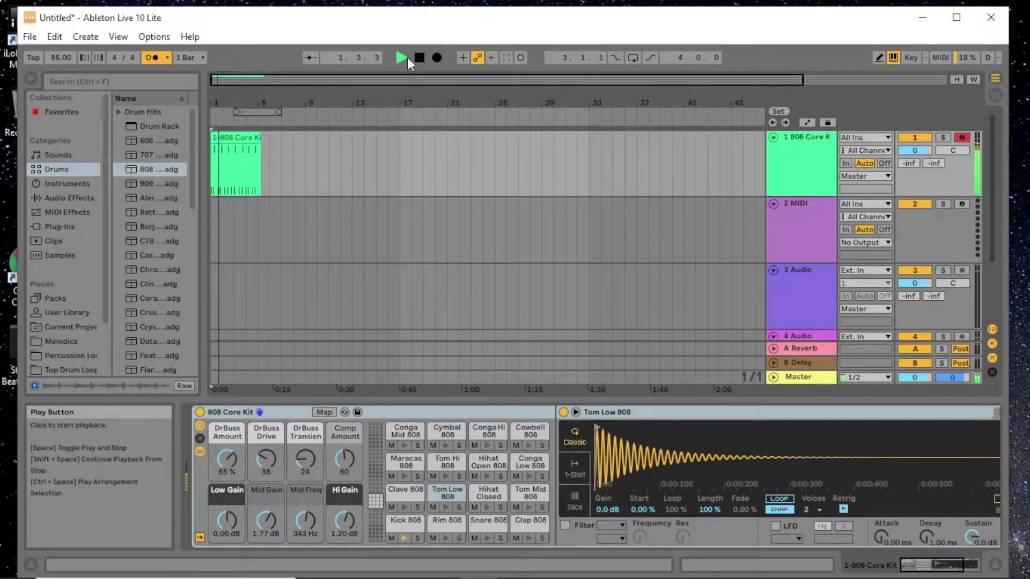
{"action": "left_click_drag", "start_coordinate": [59, 57], "coordinate": [59, 56]}
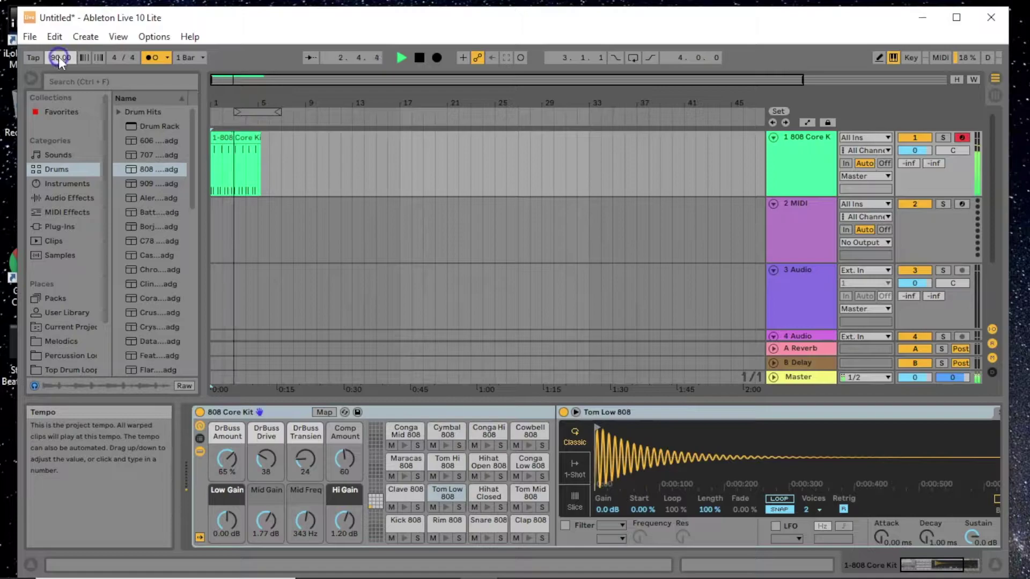
Step: Turn the metronome off, stop playback and reselect the recorded drum clip
{"action": "left_click", "coordinate": [152, 57]}
{"action": "left_click", "coordinate": [232, 138]}
{"action": "left_click", "coordinate": [419, 57]}
{"action": "left_click", "coordinate": [222, 138]}
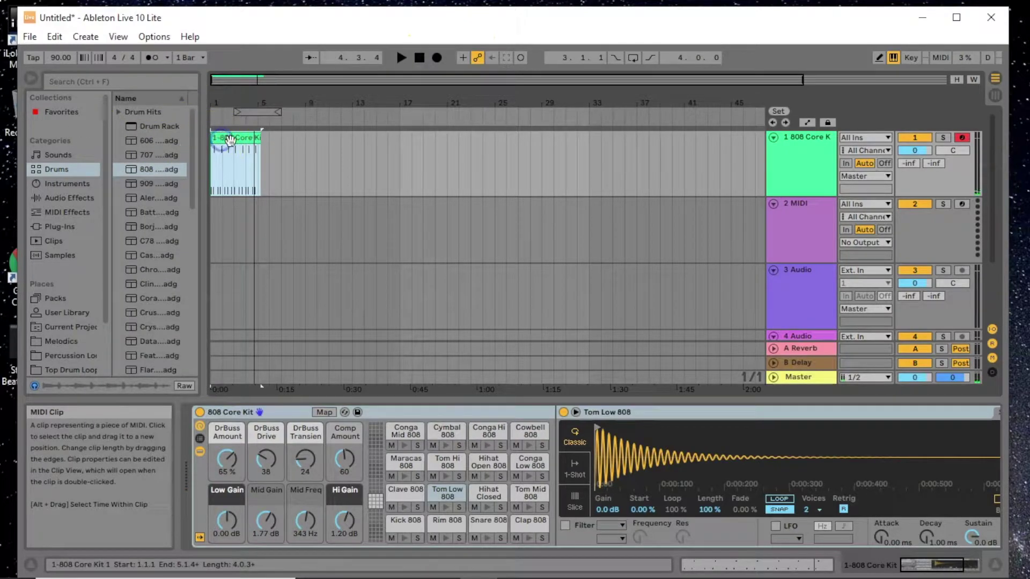
{"action": "right_click", "coordinate": [230, 141]}
Step: Delete the old drum clip, select bars 1–5 on track 1 and start a new recording
{"action": "left_click", "coordinate": [291, 185]}
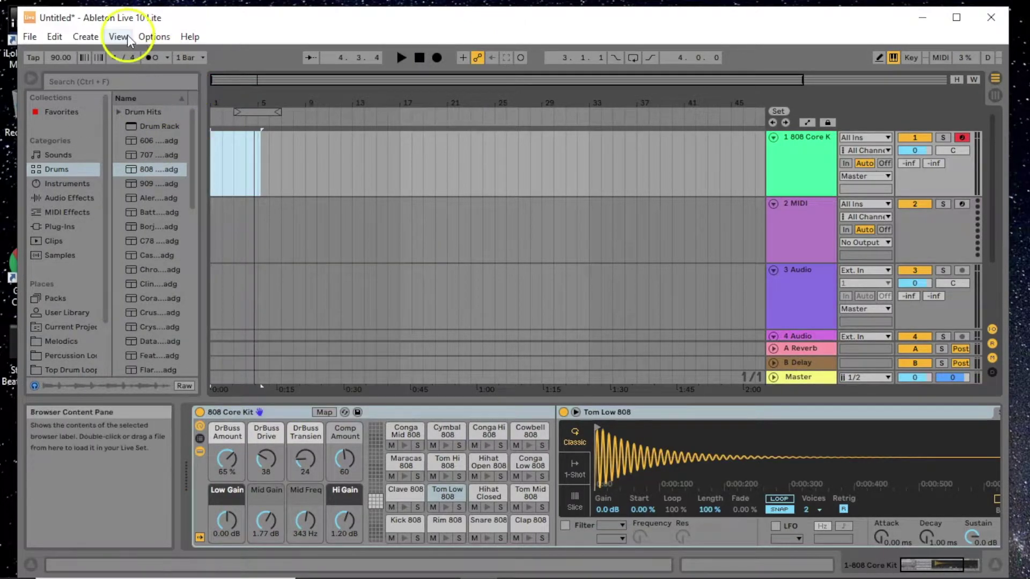
{"action": "left_click", "coordinate": [420, 57]}
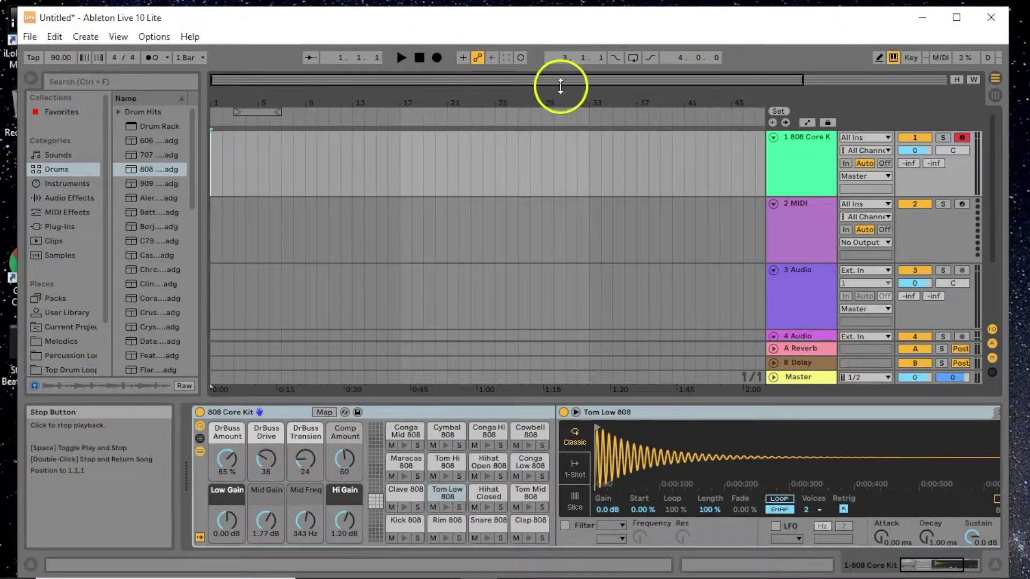
{"action": "left_click", "coordinate": [223, 138]}
{"action": "left_click_drag", "start_coordinate": [222, 139], "coordinate": [257, 146]}
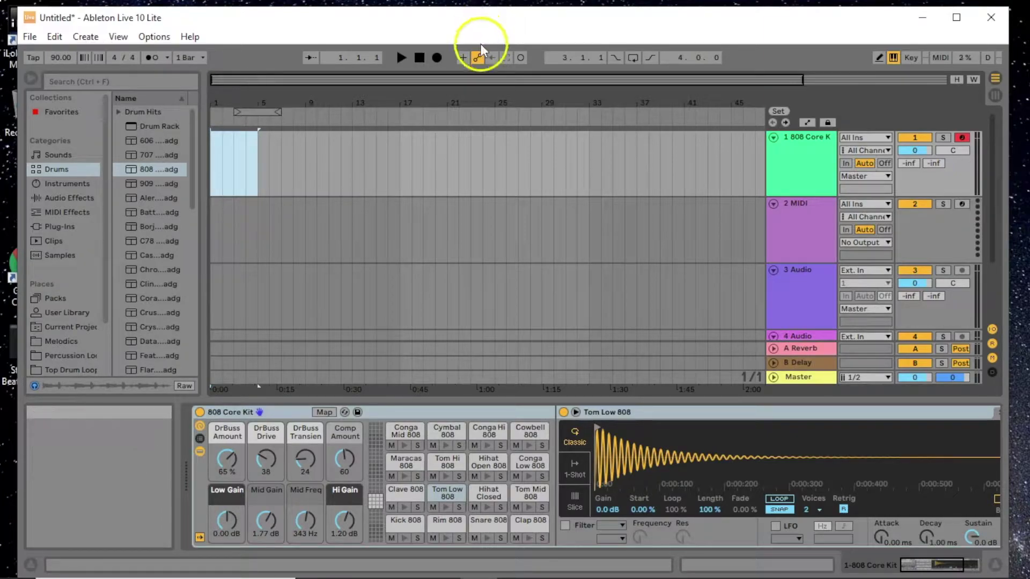
{"action": "left_click", "coordinate": [437, 53]}
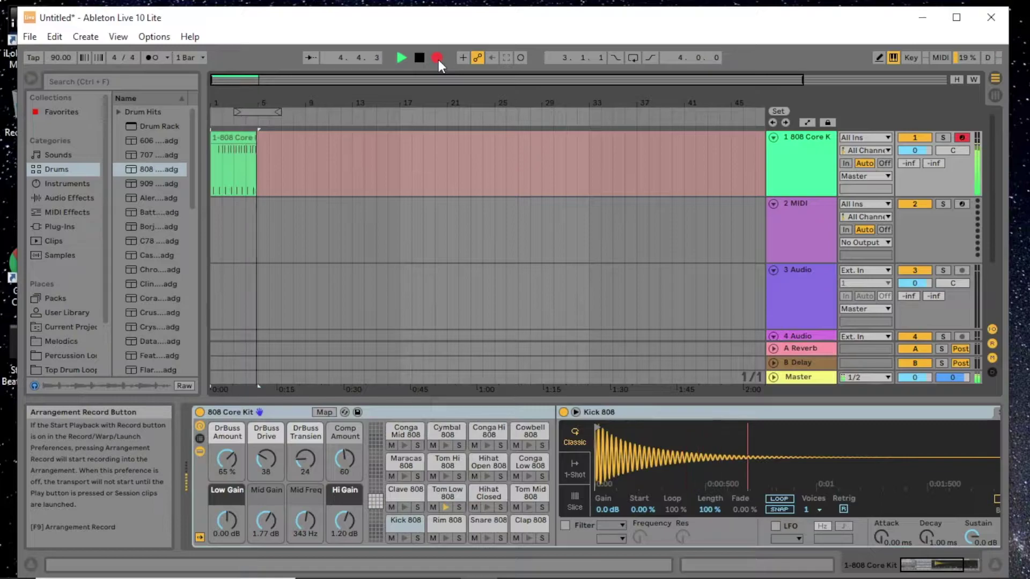
Step: Stop the take at bar 5 and play the new 1-808 Core Kit 2 clip from the start
{"action": "key", "text": "space"}
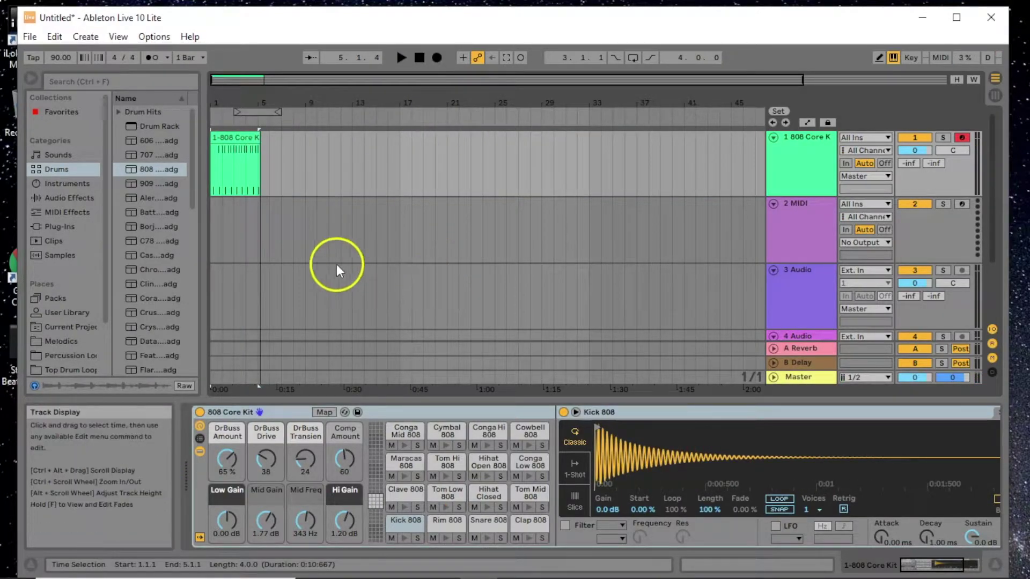
{"action": "left_click", "coordinate": [419, 59]}
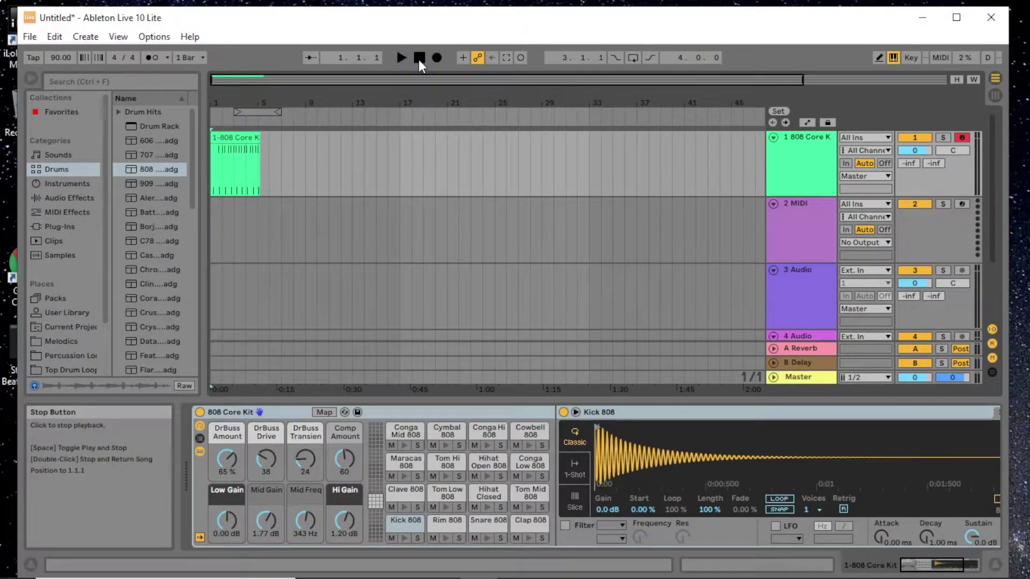
{"action": "left_click", "coordinate": [260, 156]}
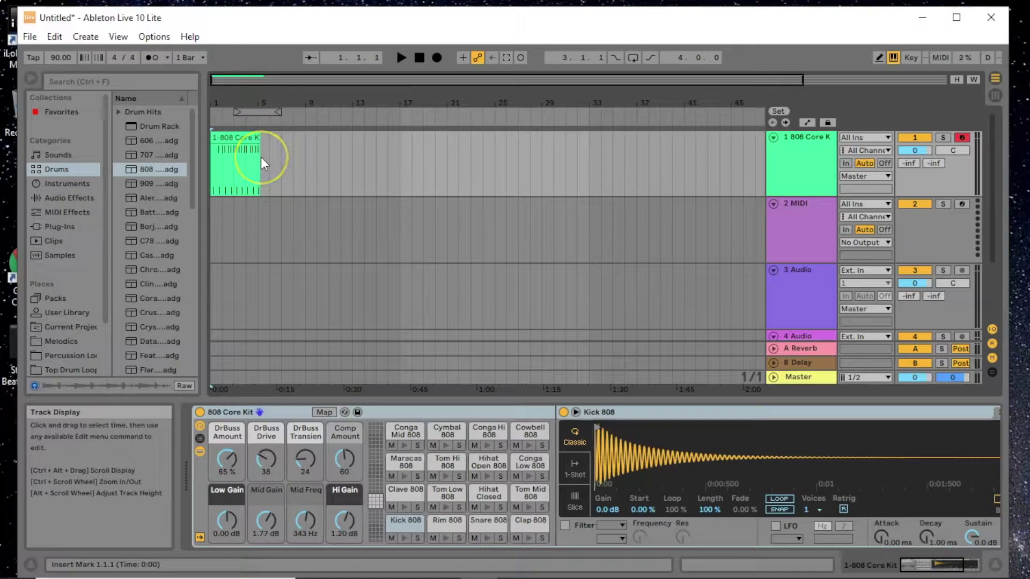
{"action": "key", "text": "space"}
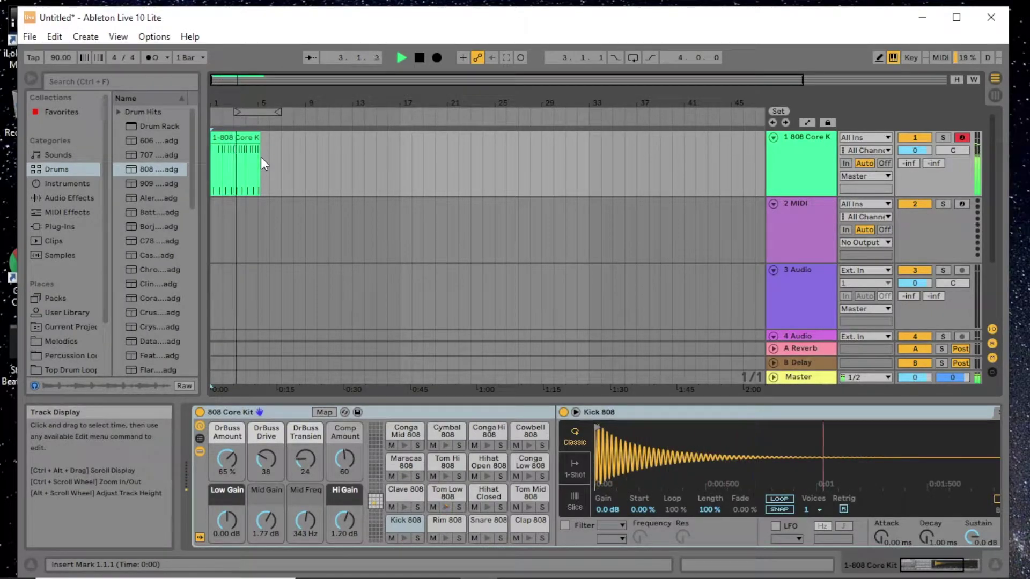
{"action": "key", "text": "space"}
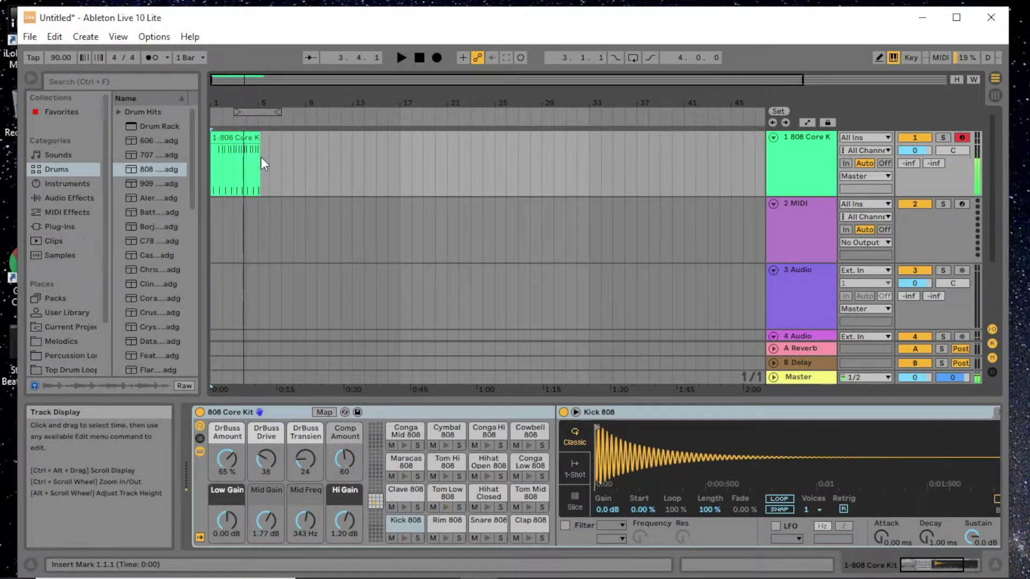
{"action": "left_click", "coordinate": [233, 141]}
{"action": "left_click", "coordinate": [317, 301]}
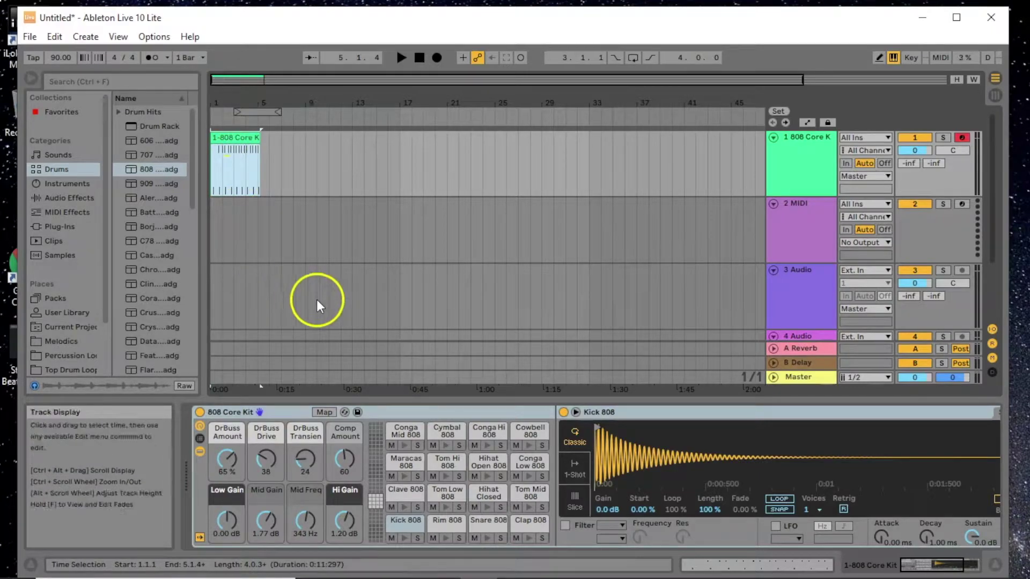
Step: Show the clip's Kick 808 and Tom Low 808 notes in the editor and audition them from 2.1.3
{"action": "left_click", "coordinate": [707, 566]}
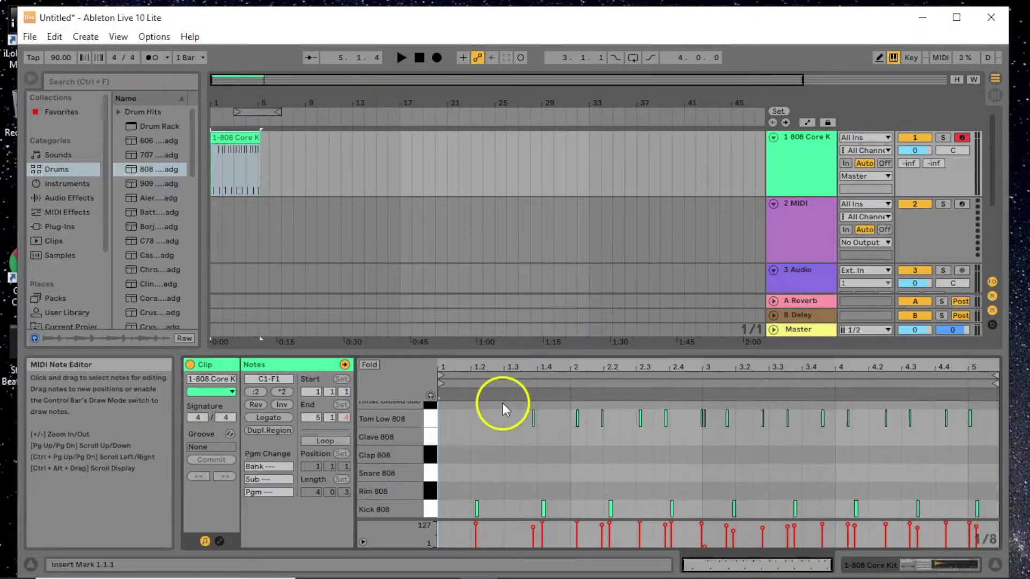
{"action": "key", "text": "space"}
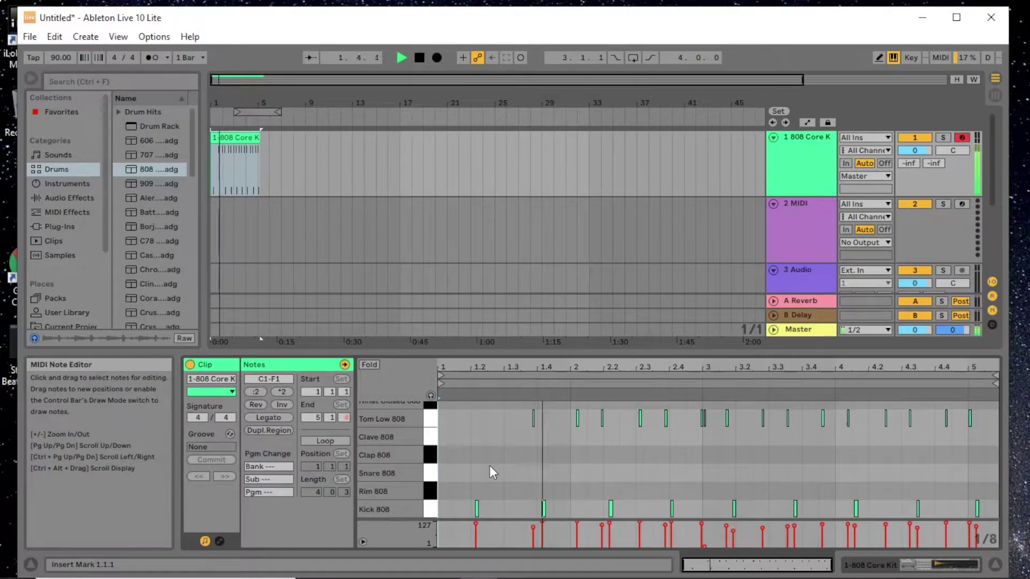
{"action": "left_click", "coordinate": [523, 470]}
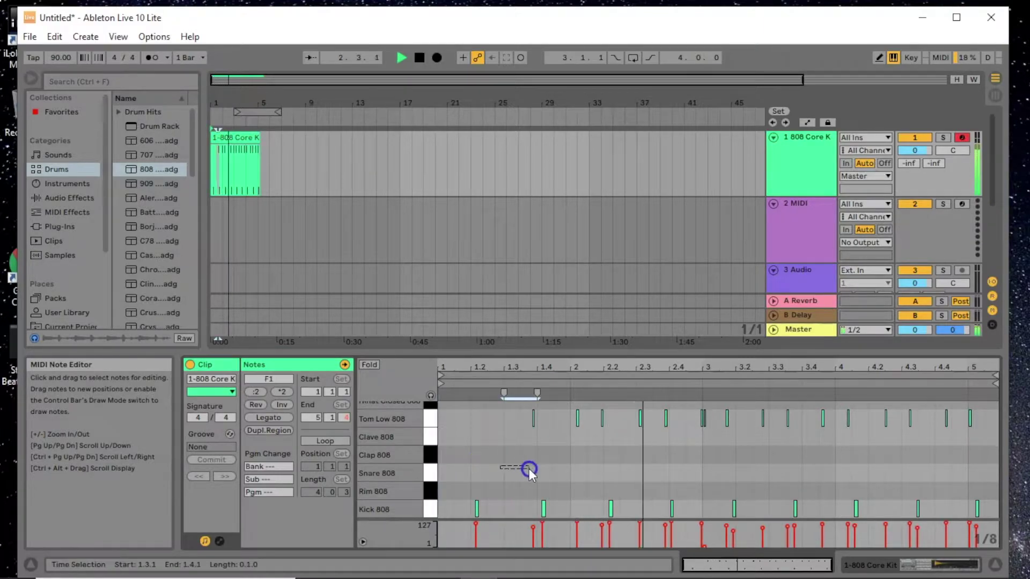
{"action": "left_click", "coordinate": [585, 469]}
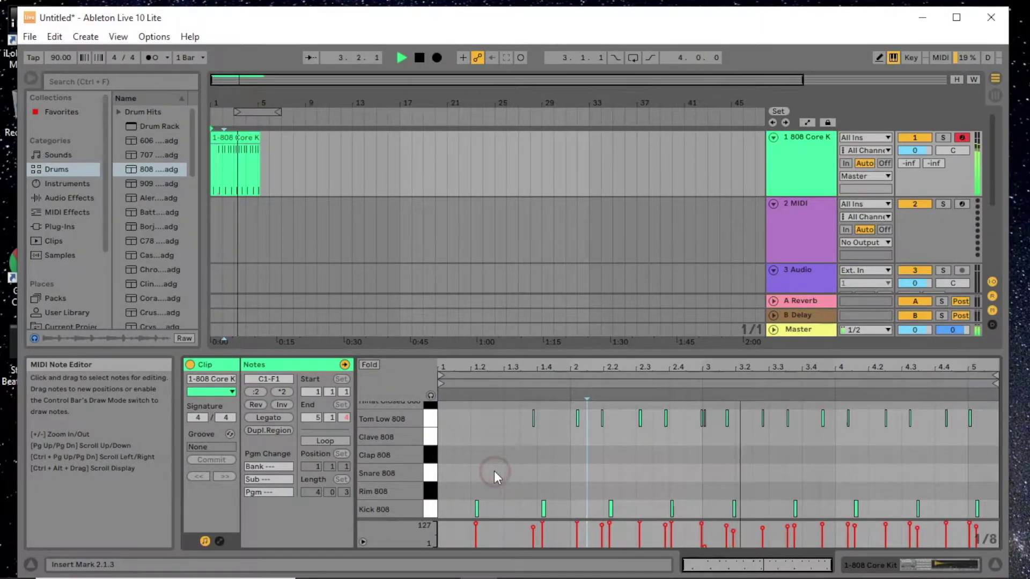
{"action": "key", "text": "space"}
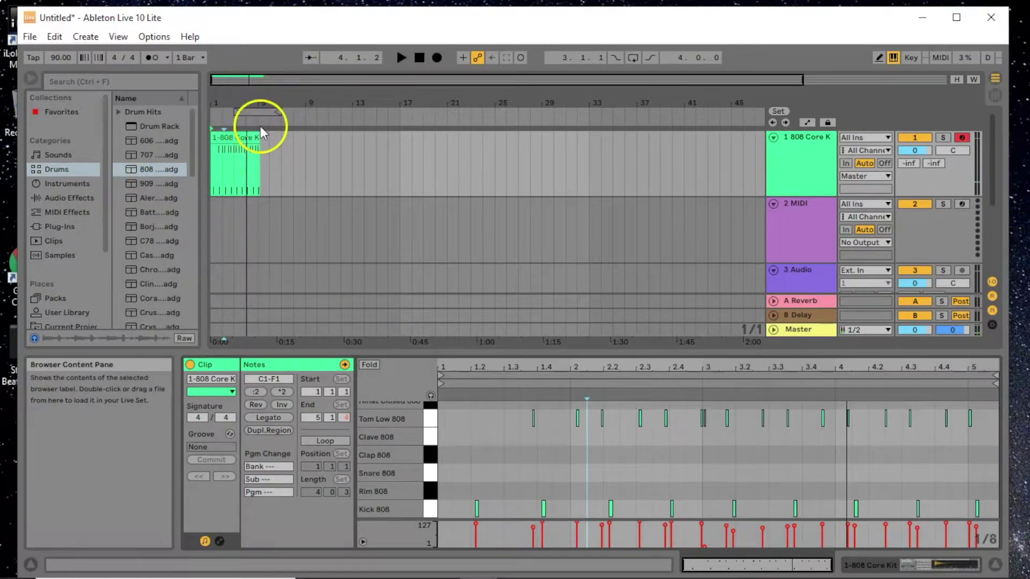
{"action": "left_click", "coordinate": [220, 150]}
{"action": "right_click", "coordinate": [520, 470]}
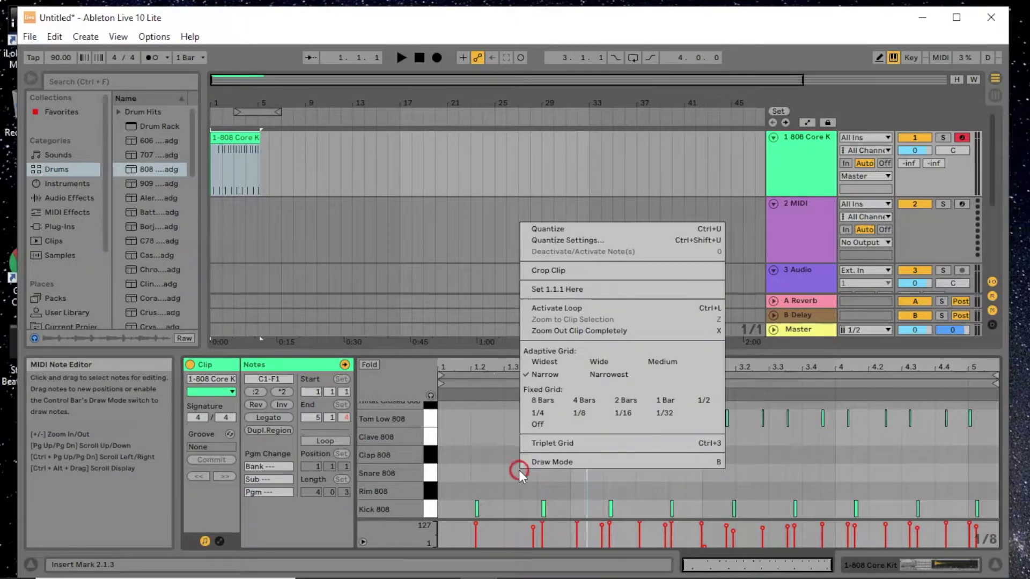
Step: Switch to Draw Mode, then paint and erase a trial row of Clap 808 notes
{"action": "left_click", "coordinate": [558, 460]}
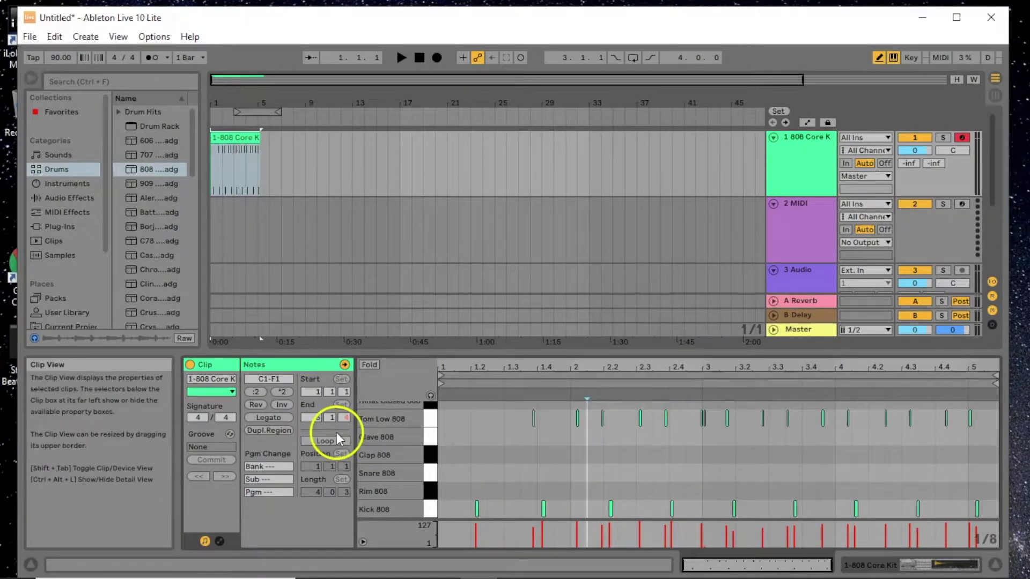
{"action": "mouse_move", "coordinate": [446, 455]}
{"action": "left_mouse_down"}
{"action": "mouse_move", "coordinate": [802, 469]}
{"action": "mouse_move", "coordinate": [887, 443]}
{"action": "left_mouse_up"}
{"action": "key", "text": "space"}
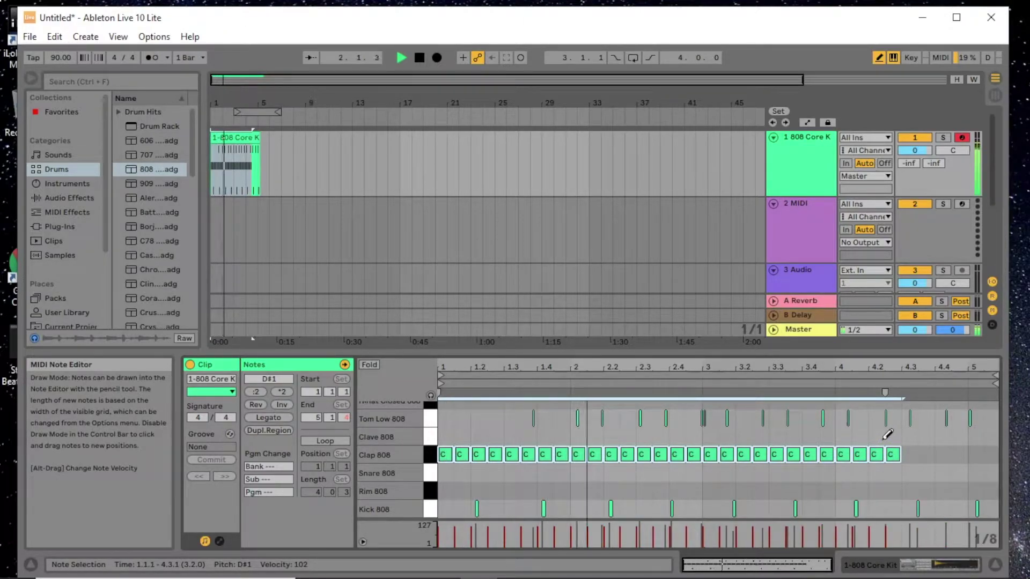
{"action": "mouse_move", "coordinate": [886, 456]}
{"action": "left_mouse_down"}
{"action": "mouse_move", "coordinate": [552, 465]}
{"action": "mouse_move", "coordinate": [459, 453]}
{"action": "left_mouse_up"}
{"action": "key", "text": "space"}
Step: Draw individual Clap 808 hits across bars 1–3 and at bar 4
{"action": "left_click", "coordinate": [477, 454]}
{"action": "left_click", "coordinate": [529, 454]}
{"action": "left_click", "coordinate": [560, 454]}
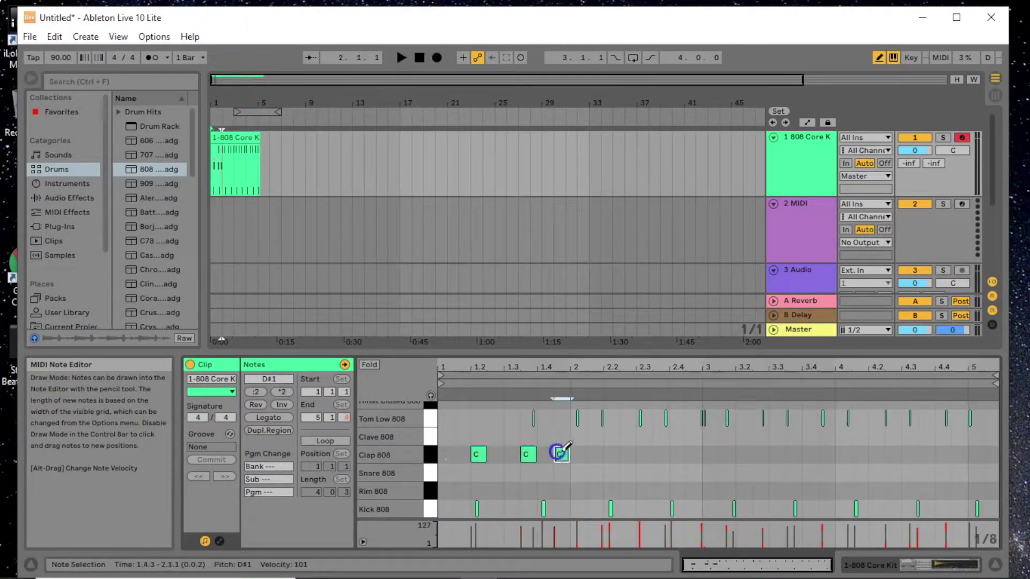
{"action": "left_click", "coordinate": [609, 454]}
{"action": "left_click", "coordinate": [641, 454]}
{"action": "left_click", "coordinate": [708, 454]}
{"action": "left_click", "coordinate": [758, 454]}
{"action": "left_click", "coordinate": [810, 453]}
{"action": "left_click", "coordinate": [875, 454]}
Step: Try a Rim 808 lane, then erase it and remove the Clap 808 note at 4.2
{"action": "left_click", "coordinate": [842, 490]}
{"action": "left_click", "coordinate": [775, 491]}
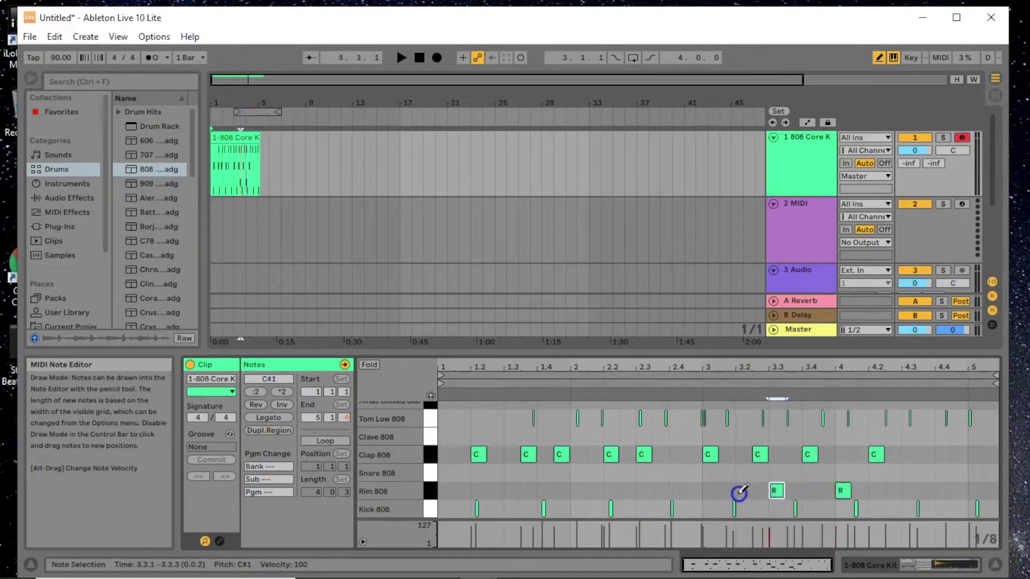
{"action": "left_click_drag", "start_coordinate": [743, 491], "coordinate": [457, 491]}
{"action": "key", "text": "space"}
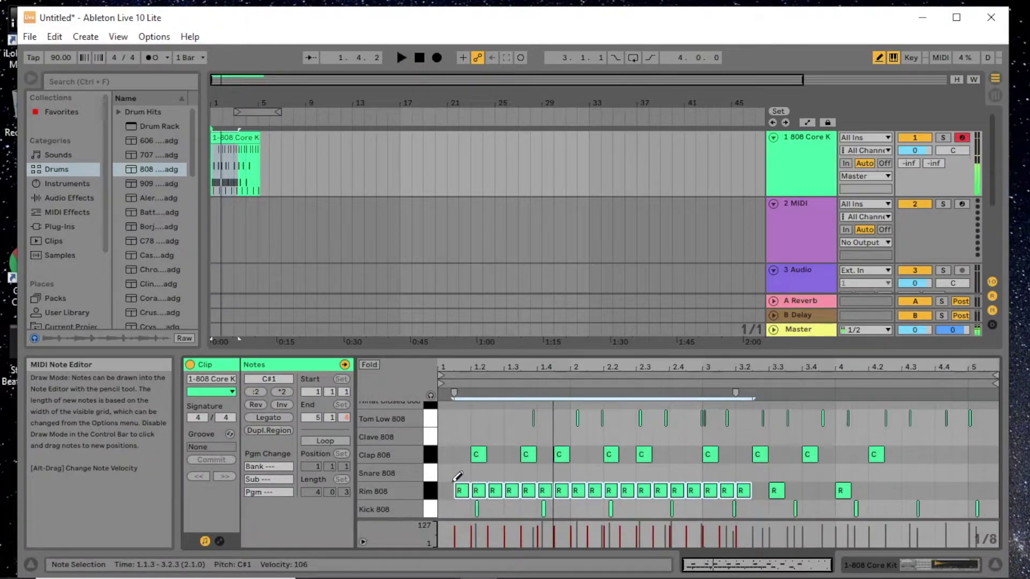
{"action": "key", "text": "space"}
{"action": "left_click_drag", "start_coordinate": [459, 491], "coordinate": [857, 501]}
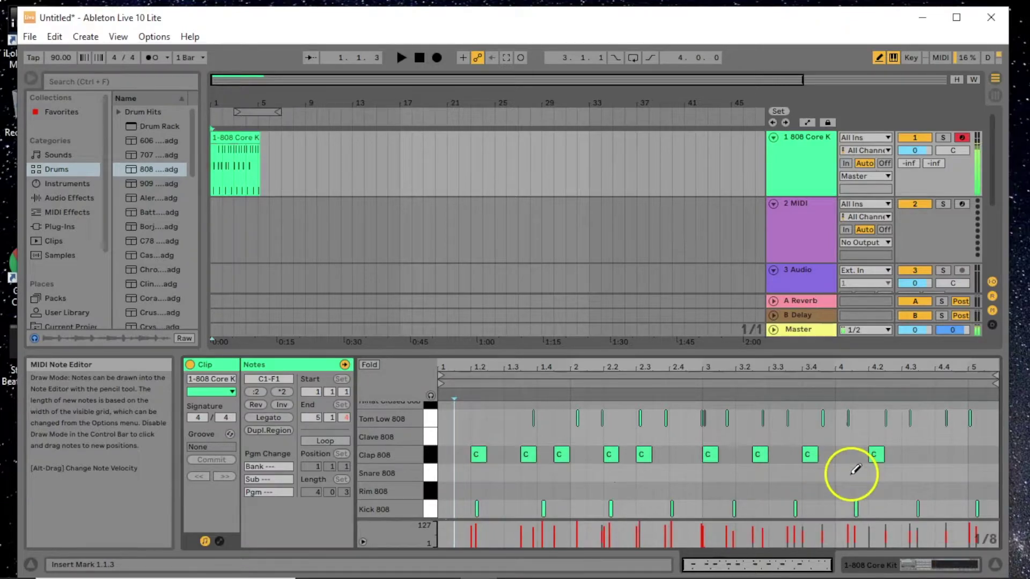
{"action": "left_click", "coordinate": [874, 456]}
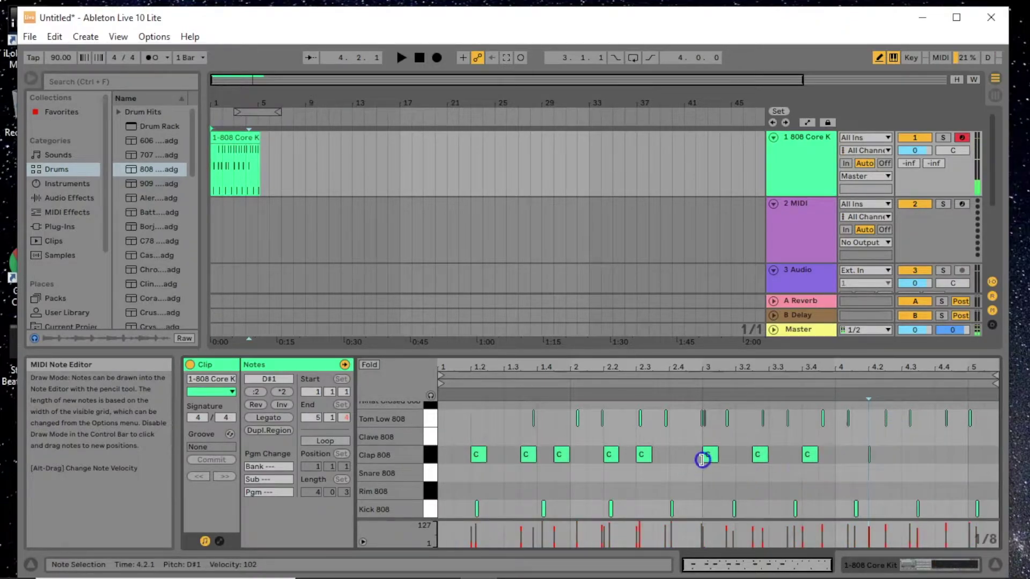
{"action": "left_click", "coordinate": [231, 137]}
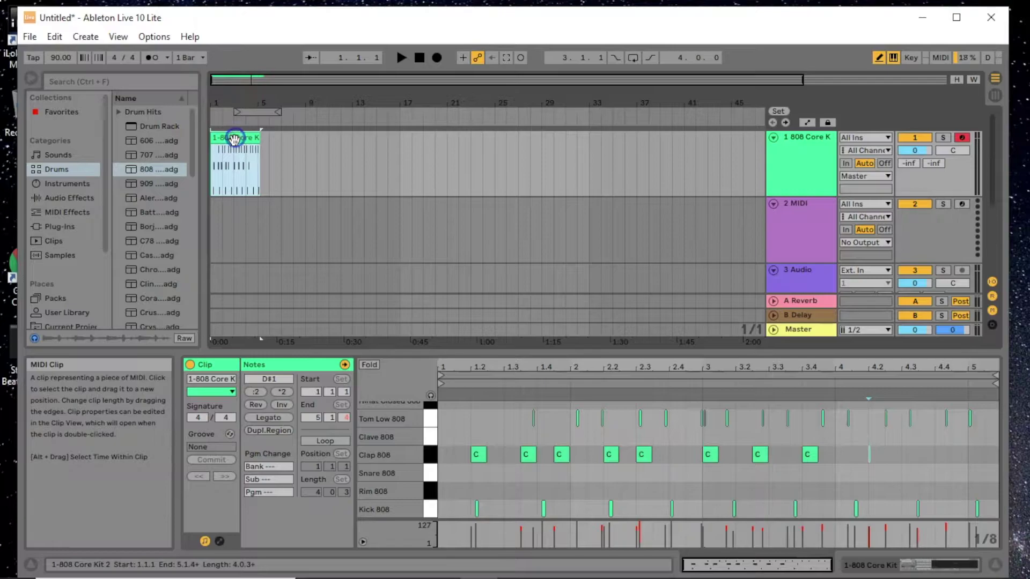
Step: Delete the existing drum clip and start recording a fresh 808 Core Kit take from bar 1
{"action": "right_click", "coordinate": [241, 140]}
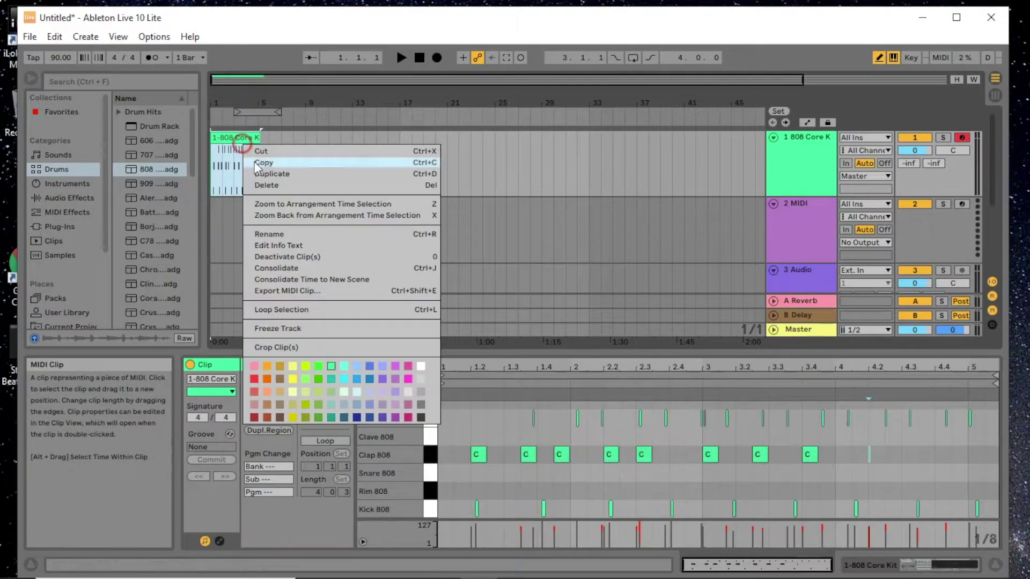
{"action": "left_click", "coordinate": [291, 187]}
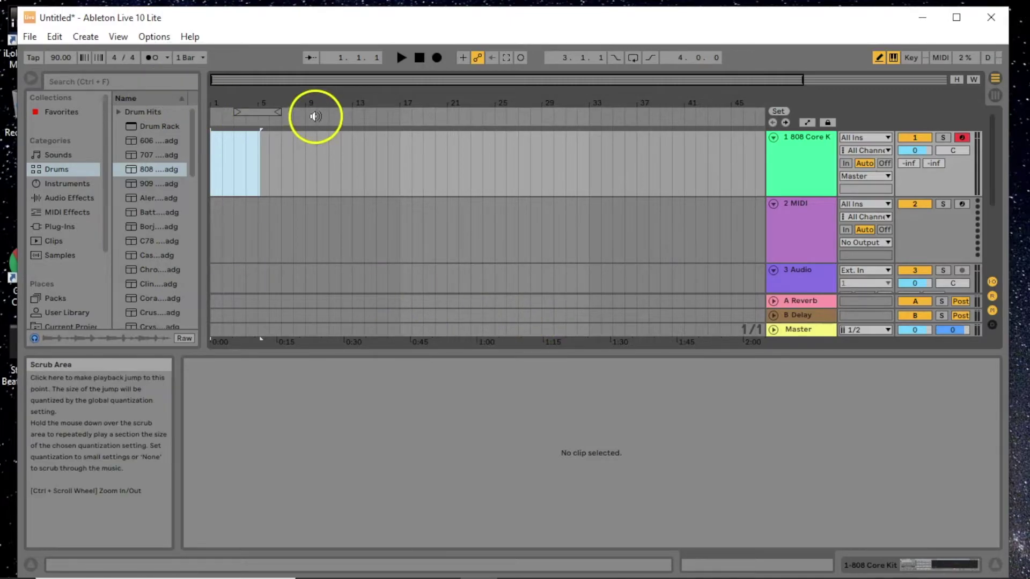
{"action": "left_click", "coordinate": [436, 52]}
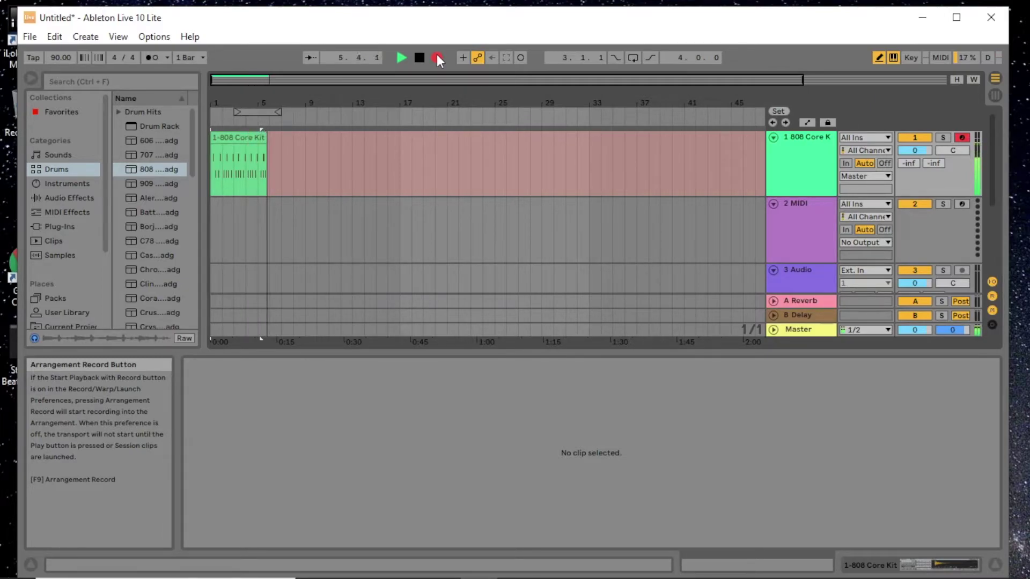
Step: Stop recording near bar 6, open clip 1-808 Core Kit 3 in the editor, and play its kick and snare hits
{"action": "key", "text": "space"}
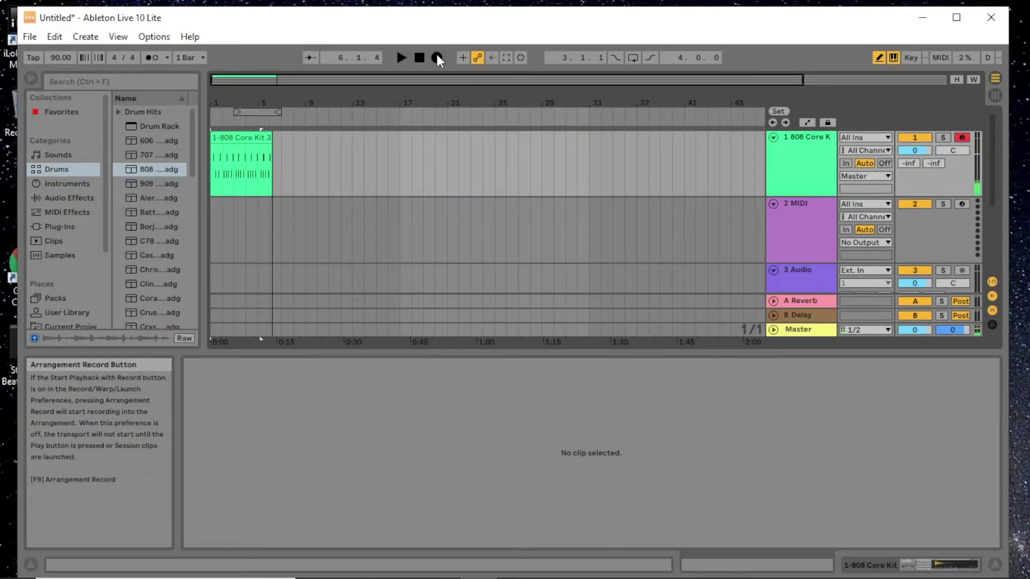
{"action": "left_click", "coordinate": [239, 134]}
{"action": "key", "text": "space"}
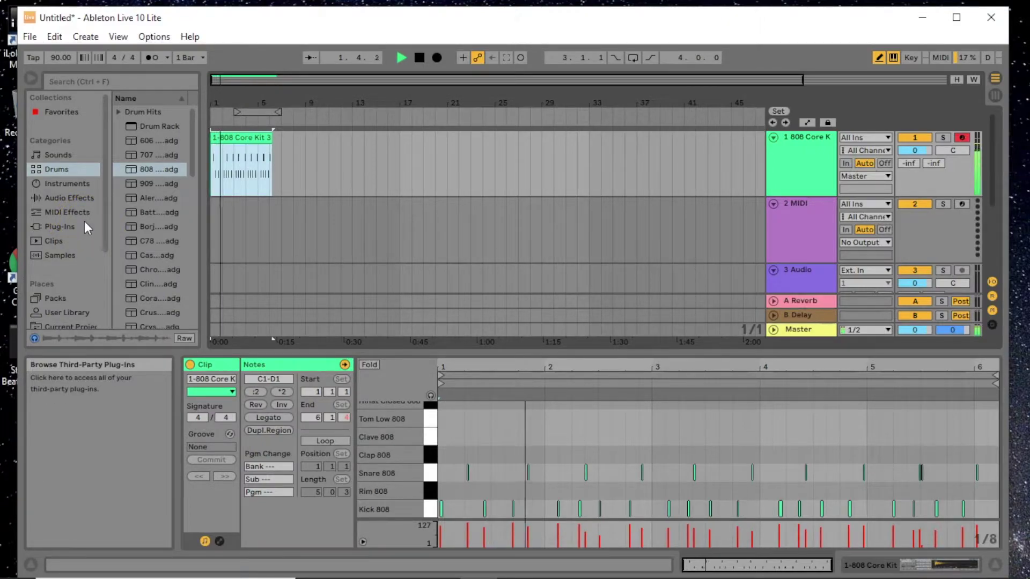
{"action": "left_click", "coordinate": [84, 226]}
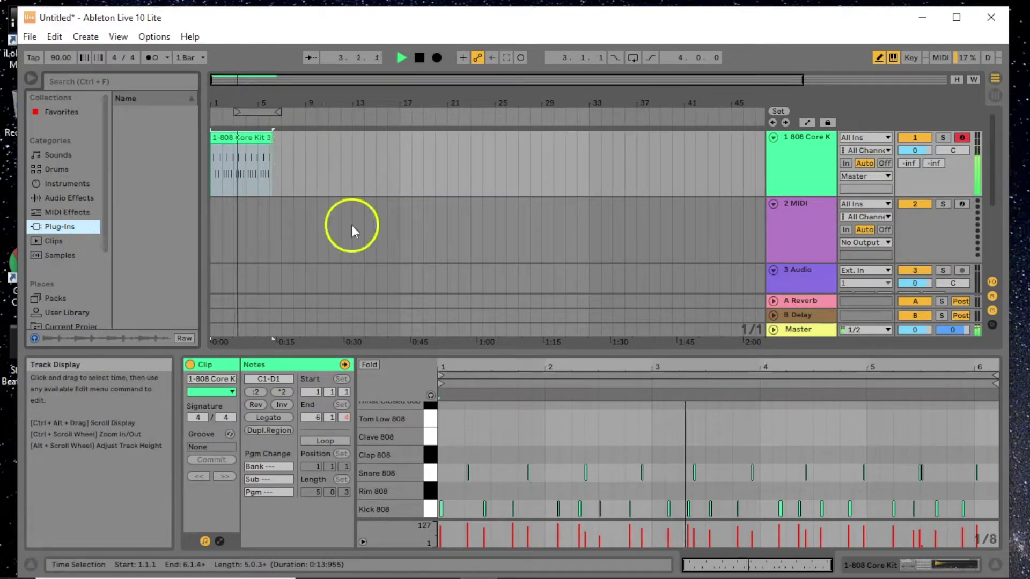
{"action": "key", "text": "space"}
Step: Quantize the 808 Core Kit drum notes to the grid and play the tightened beat
{"action": "right_click", "coordinate": [548, 430]}
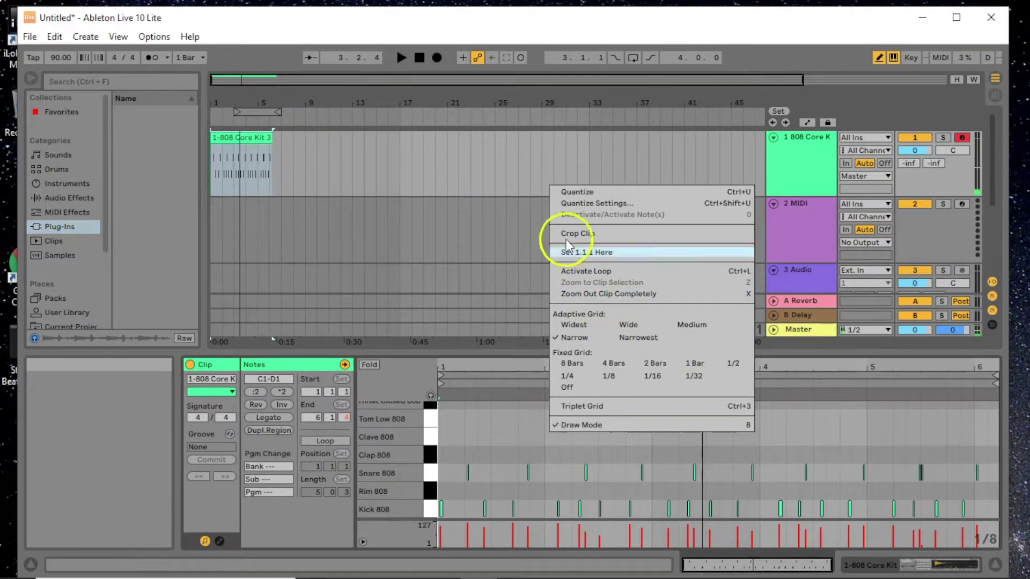
{"action": "left_click", "coordinate": [591, 193]}
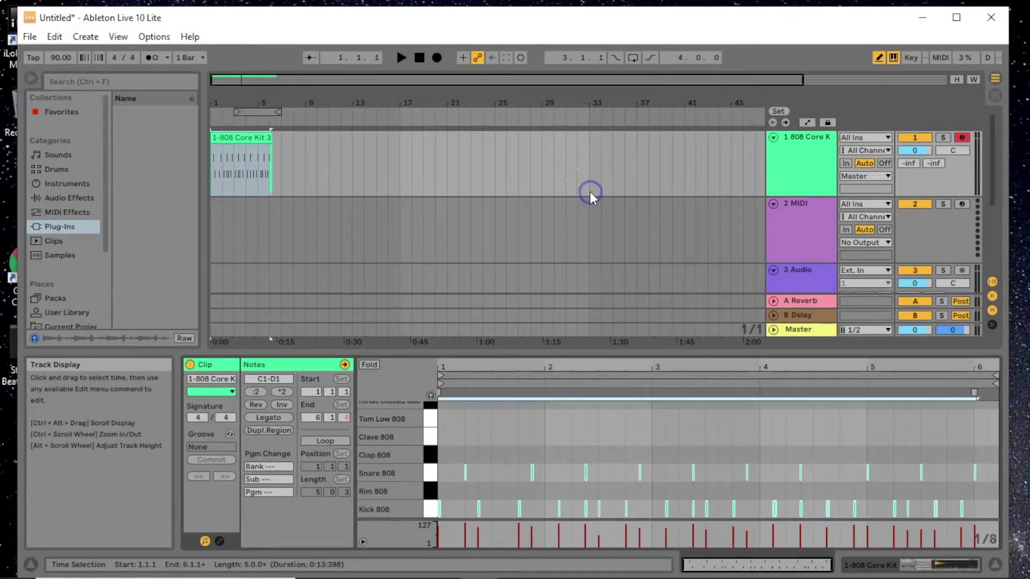
{"action": "key", "text": "space"}
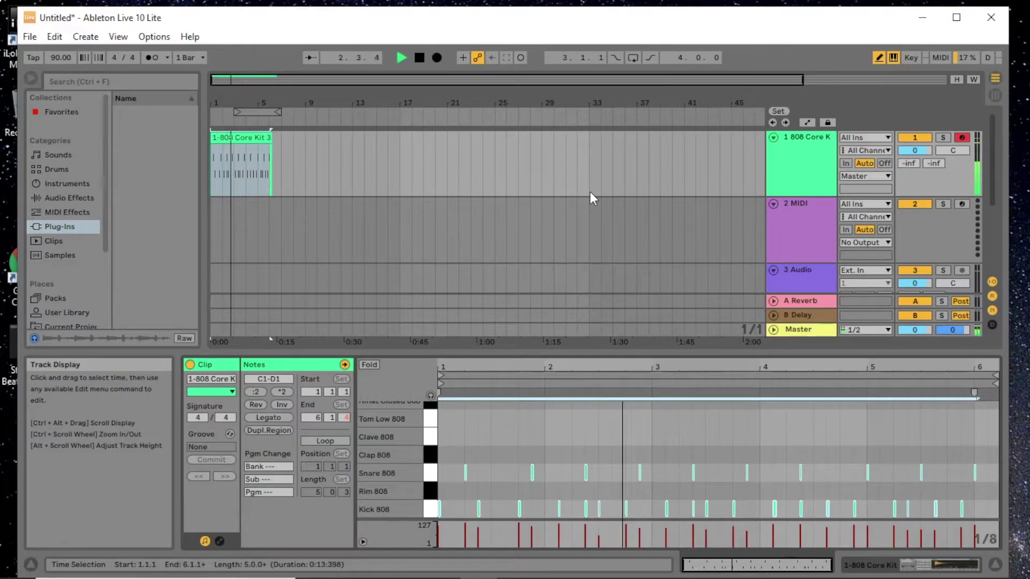
Step: Select all the drum notes, then replay the clip and stop
{"action": "left_click", "coordinate": [598, 361]}
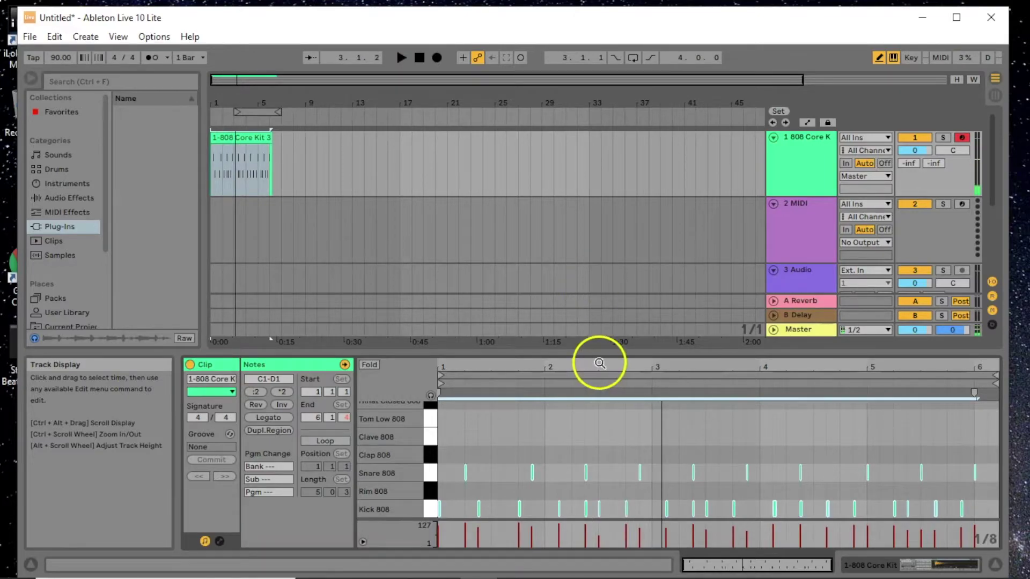
{"action": "left_click", "coordinate": [558, 440]}
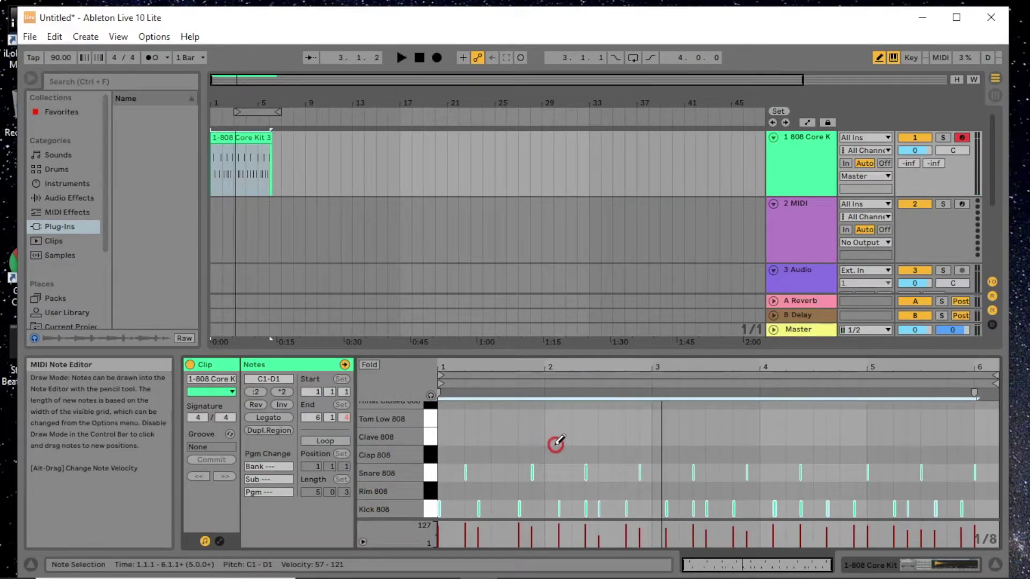
{"action": "right_click", "coordinate": [495, 435]}
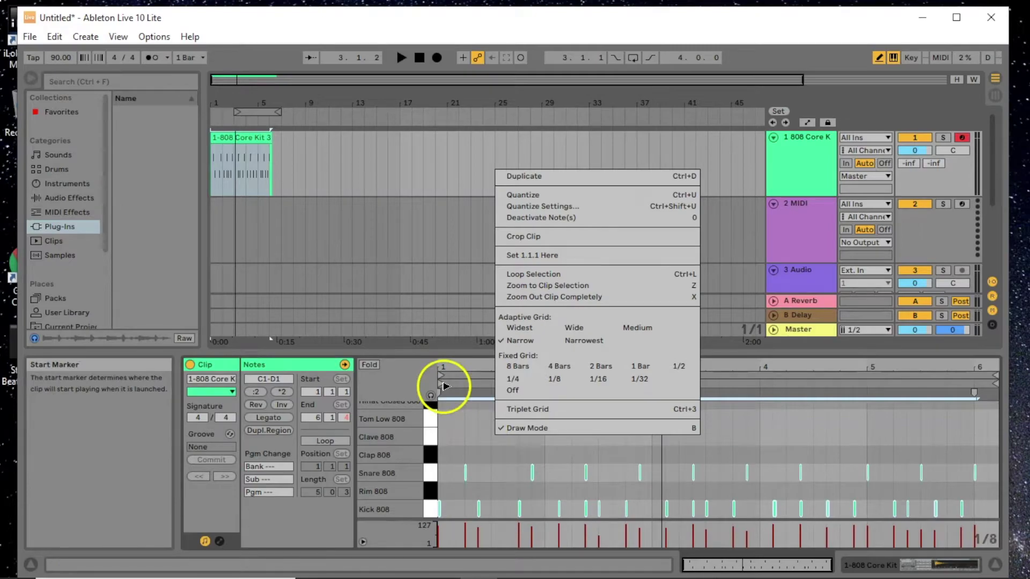
{"action": "left_click", "coordinate": [383, 241]}
{"action": "key", "text": "space"}
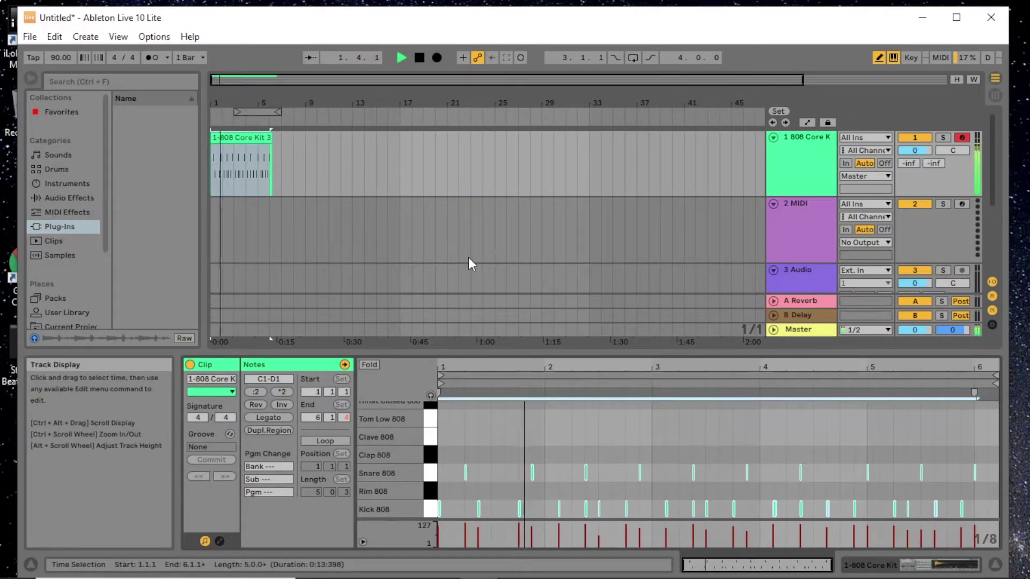
{"action": "key", "text": "space"}
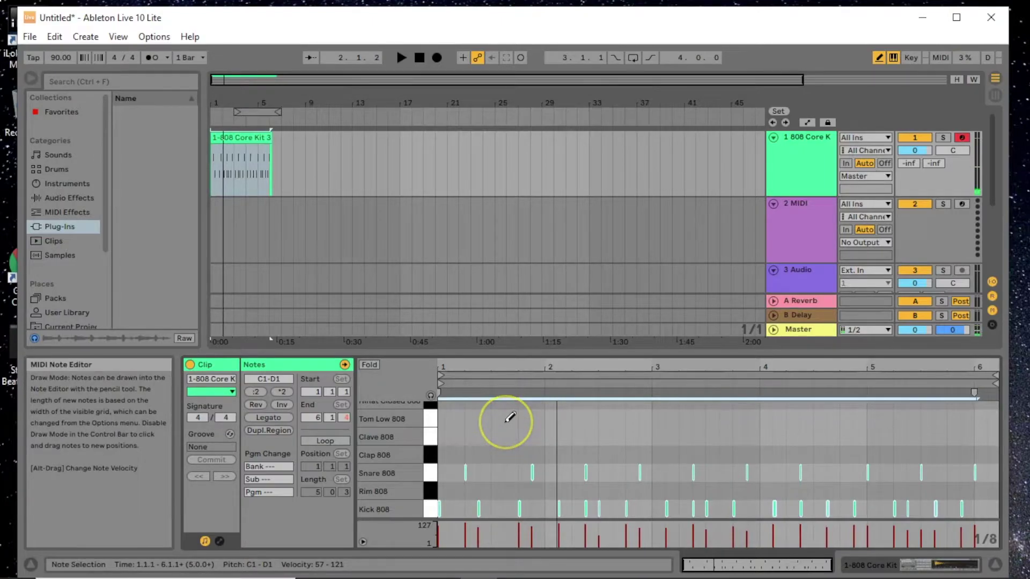
Step: Draw test Clap 808 notes at 1.4.3 and 1.4.1, then delete both
{"action": "left_click", "coordinate": [537, 450]}
{"action": "left_click", "coordinate": [525, 455]}
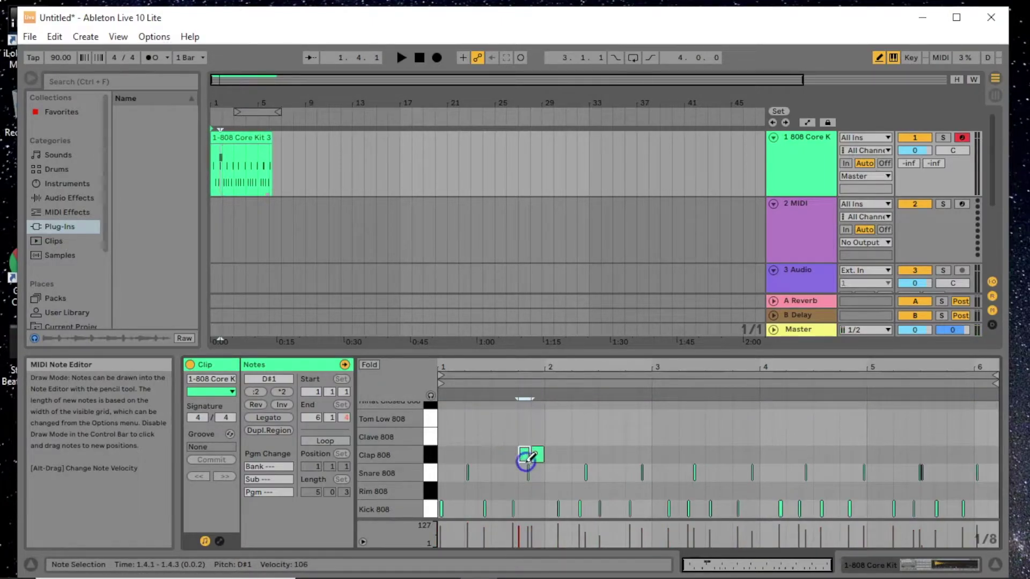
{"action": "left_click", "coordinate": [536, 455]}
{"action": "left_click", "coordinate": [527, 456]}
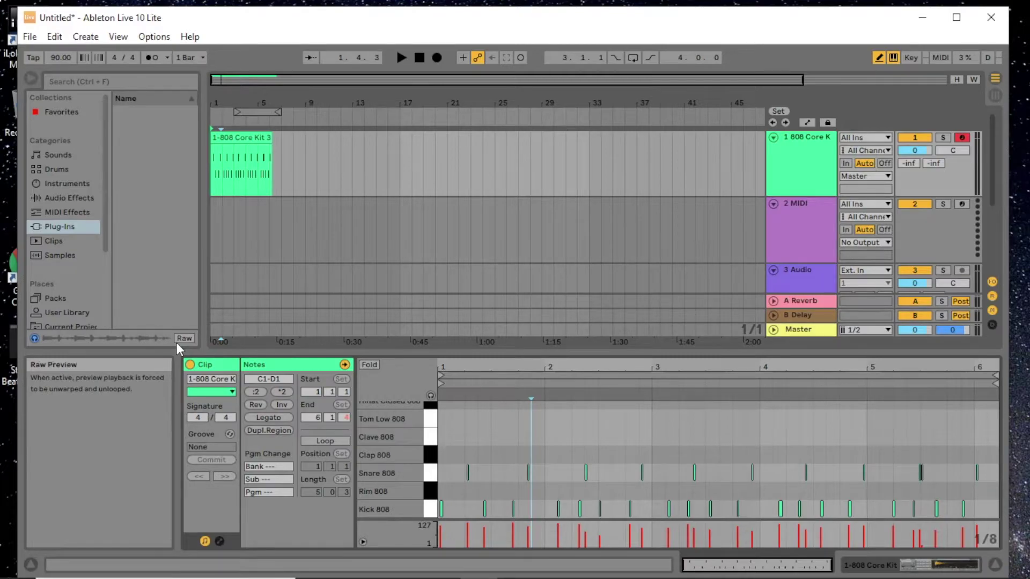
Step: Browse Sounds > Piano & Keys and drop the Crep Slide preset onto the 2 MIDI track
{"action": "left_click", "coordinate": [60, 170]}
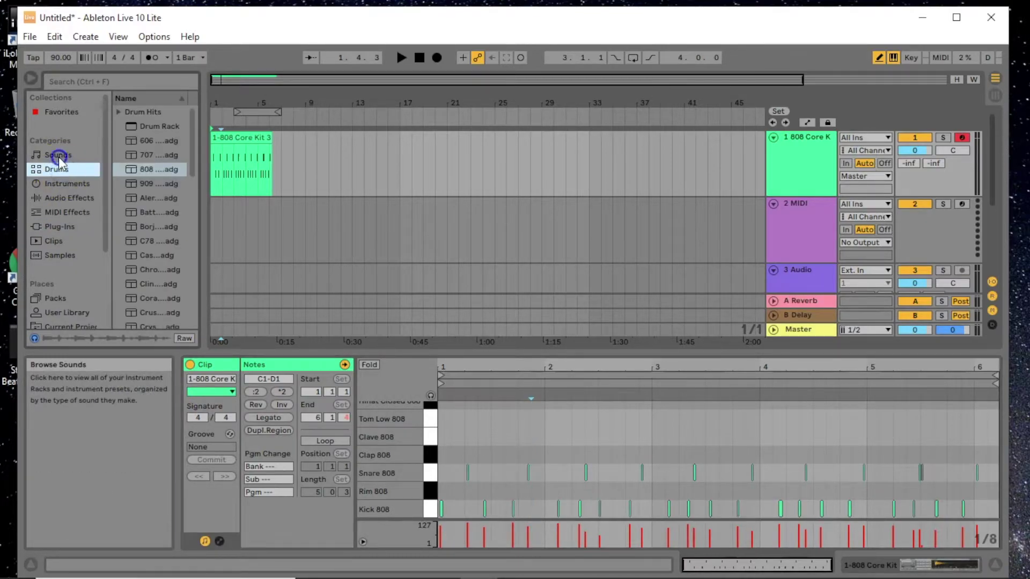
{"action": "left_click", "coordinate": [54, 154]}
{"action": "left_click", "coordinate": [121, 227]}
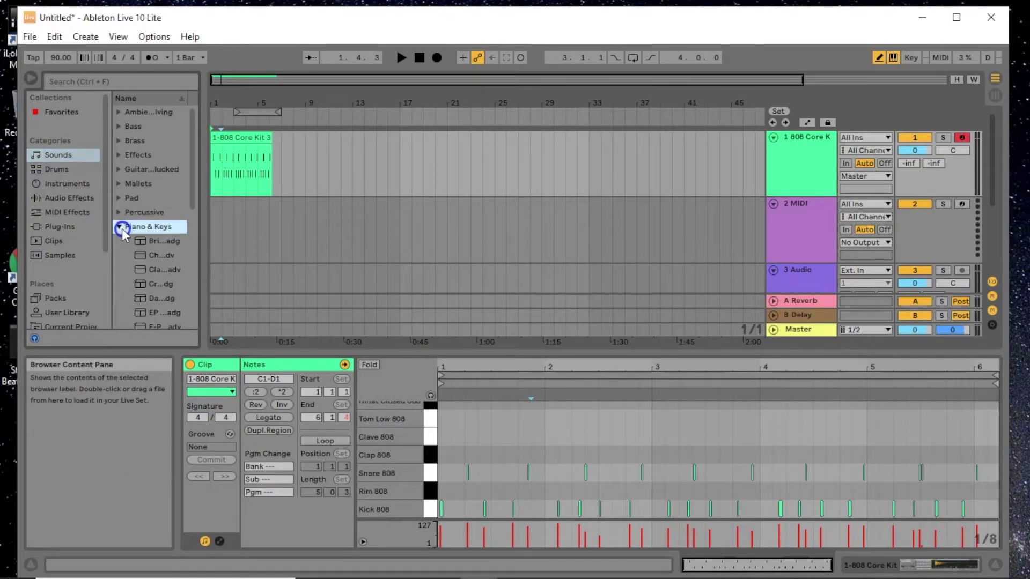
{"action": "left_click", "coordinate": [171, 255]}
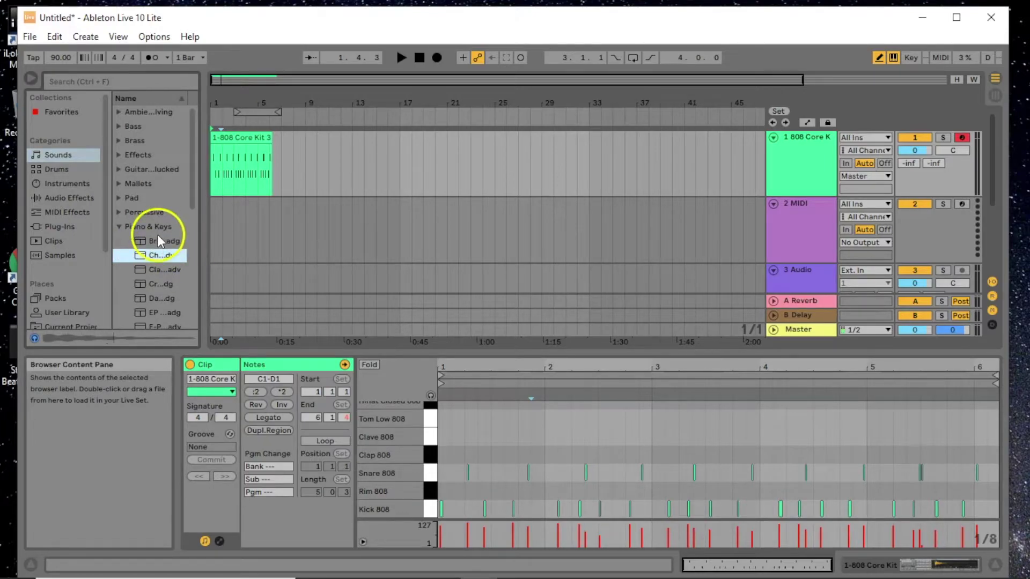
{"action": "left_click", "coordinate": [165, 285]}
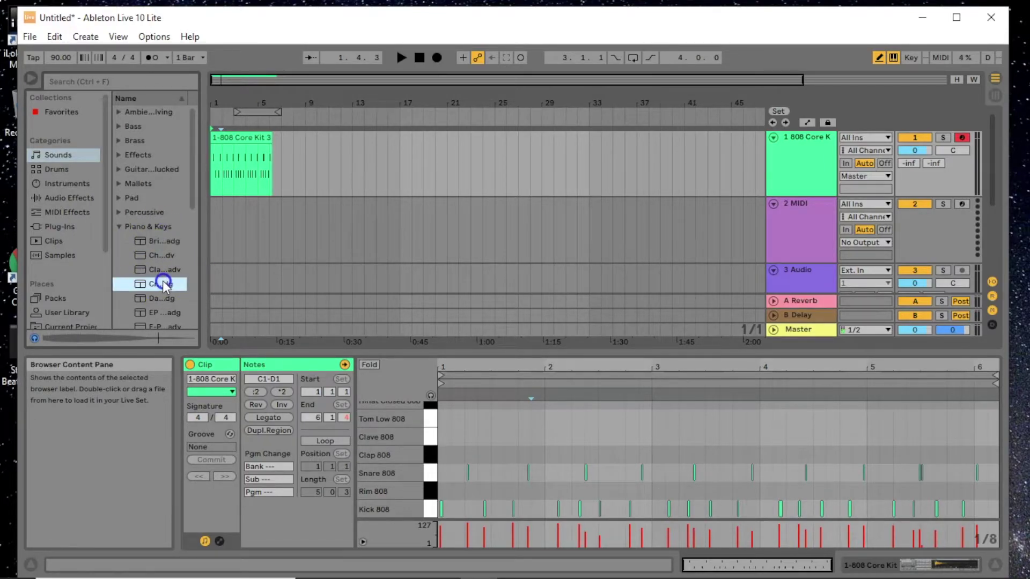
{"action": "left_click_drag", "start_coordinate": [165, 289], "coordinate": [835, 222]}
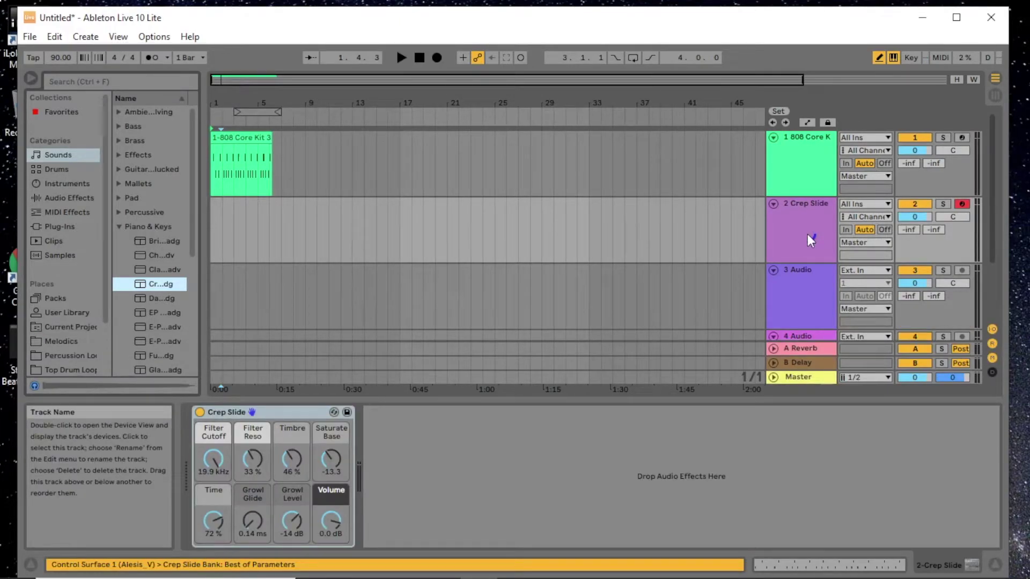
{"action": "left_click", "coordinate": [288, 292]}
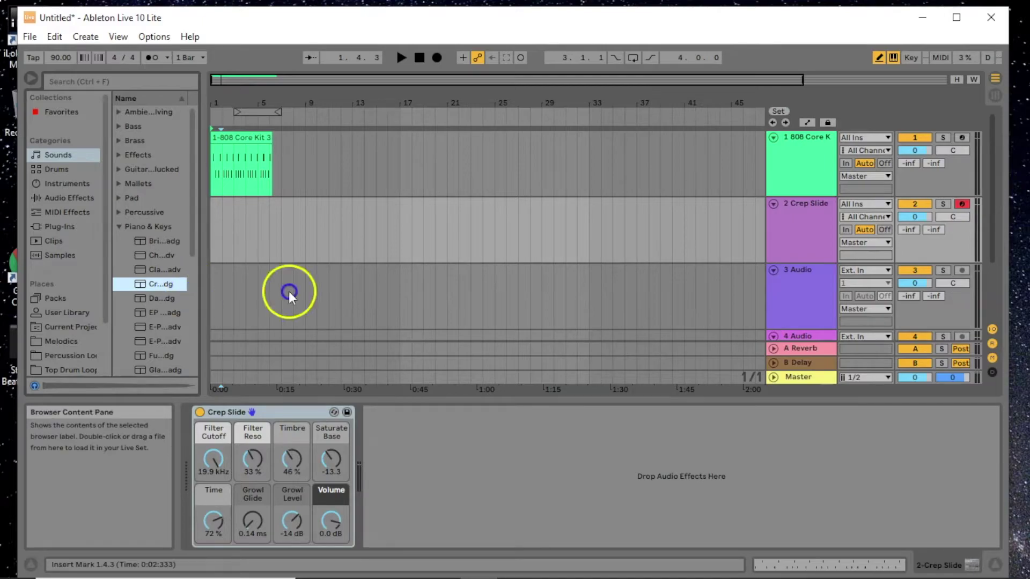
{"action": "left_click", "coordinate": [796, 239]}
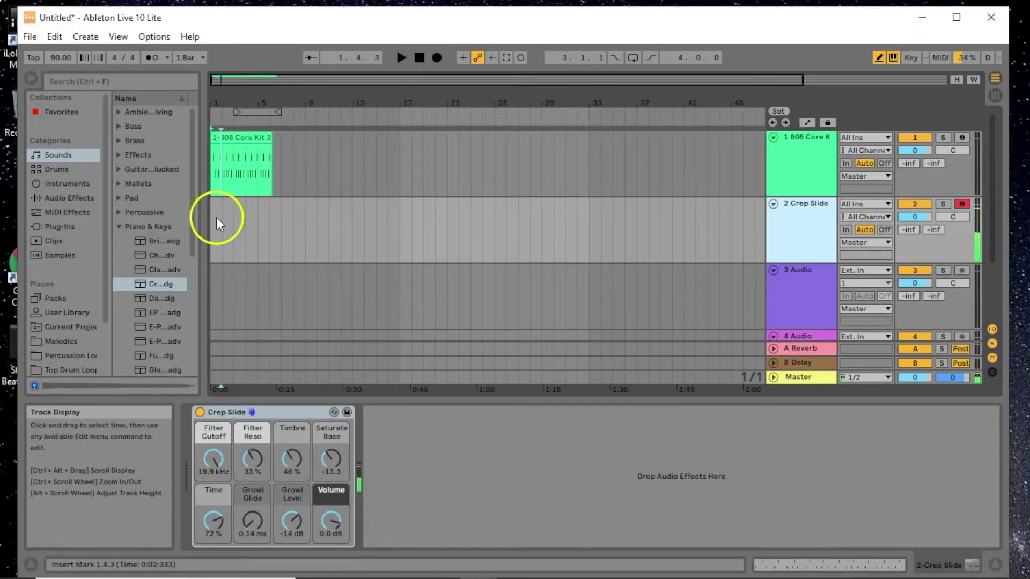
{"action": "left_click", "coordinate": [217, 217]}
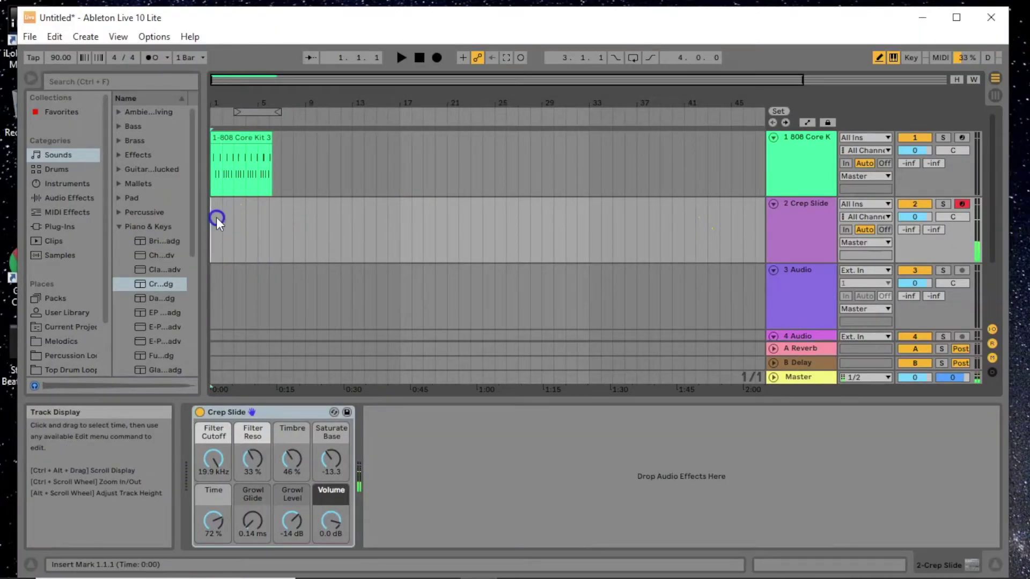
Step: Select bars 1–5 on the Crep Slide track, solo it, and start arrangement recording
{"action": "left_click_drag", "start_coordinate": [217, 217], "coordinate": [258, 217]}
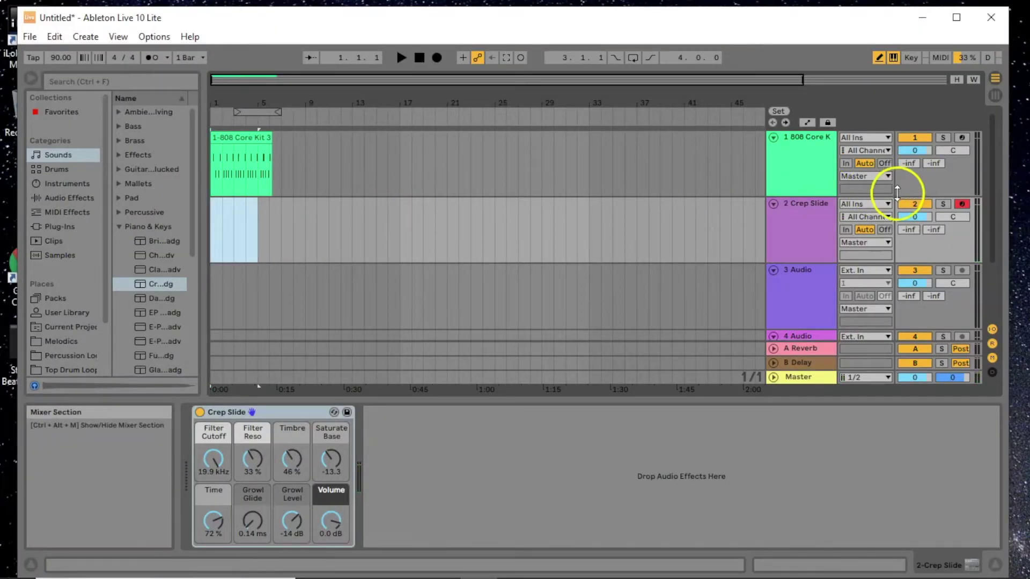
{"action": "left_click", "coordinate": [943, 203]}
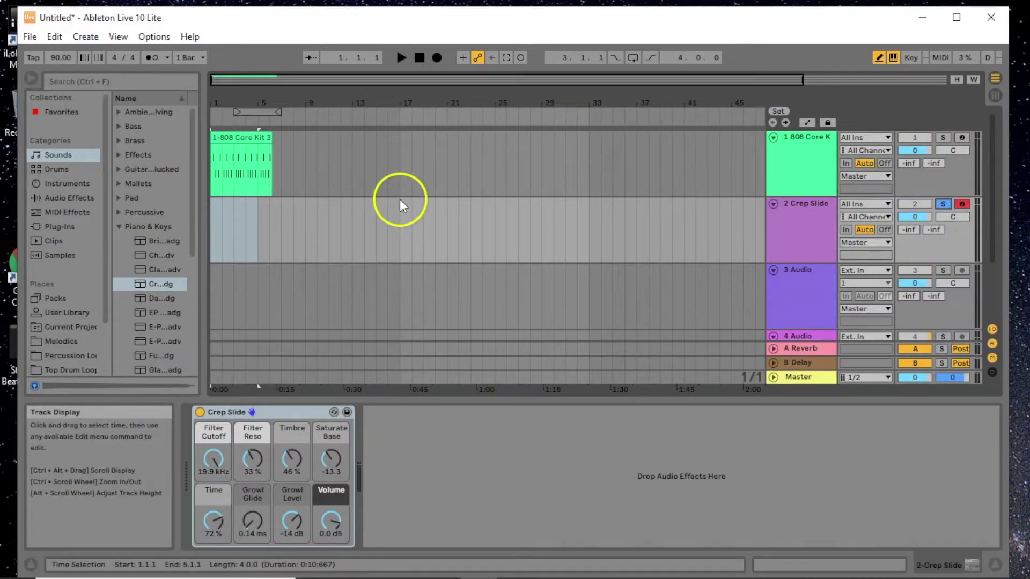
{"action": "left_click", "coordinate": [435, 57]}
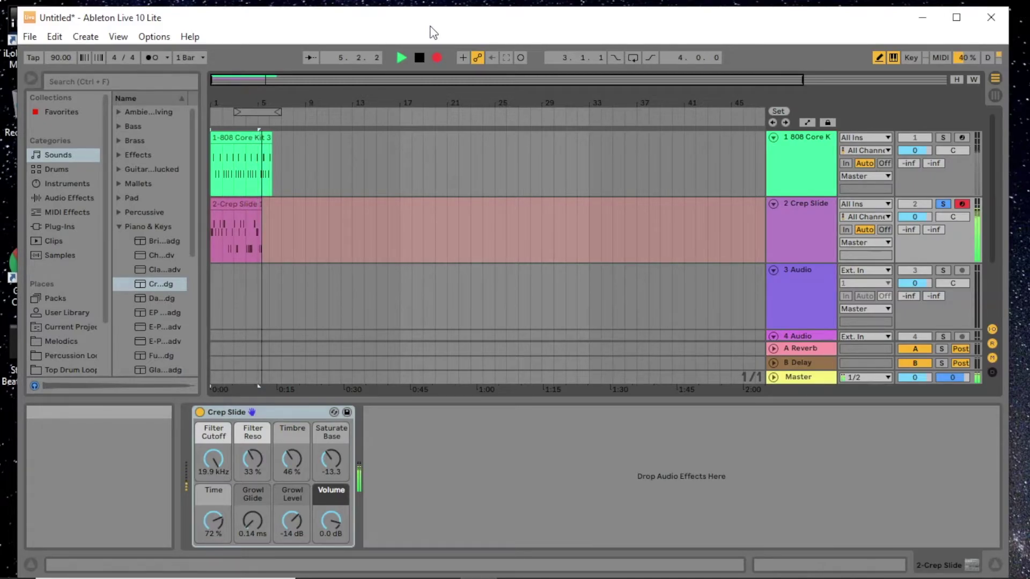
Step: Stop recording and play back the recorded Crep Slide part from the start
{"action": "key", "text": "space"}
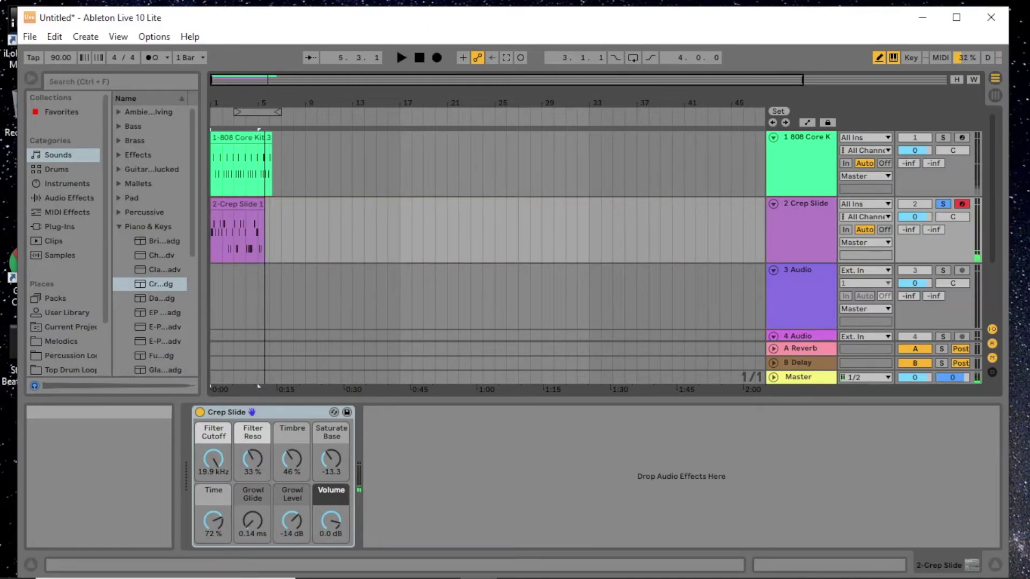
{"action": "left_click", "coordinate": [420, 57]}
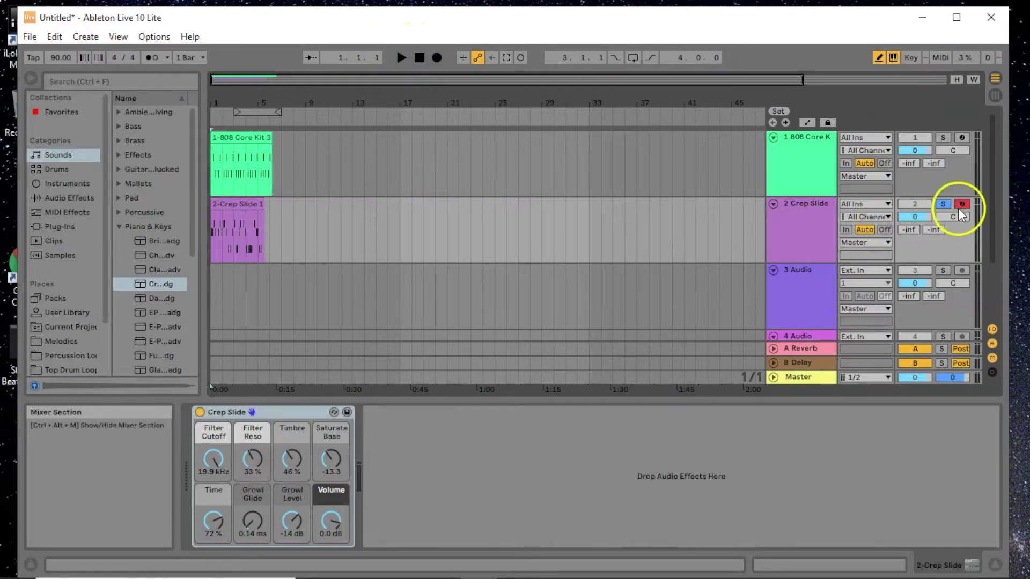
{"action": "key", "text": "space"}
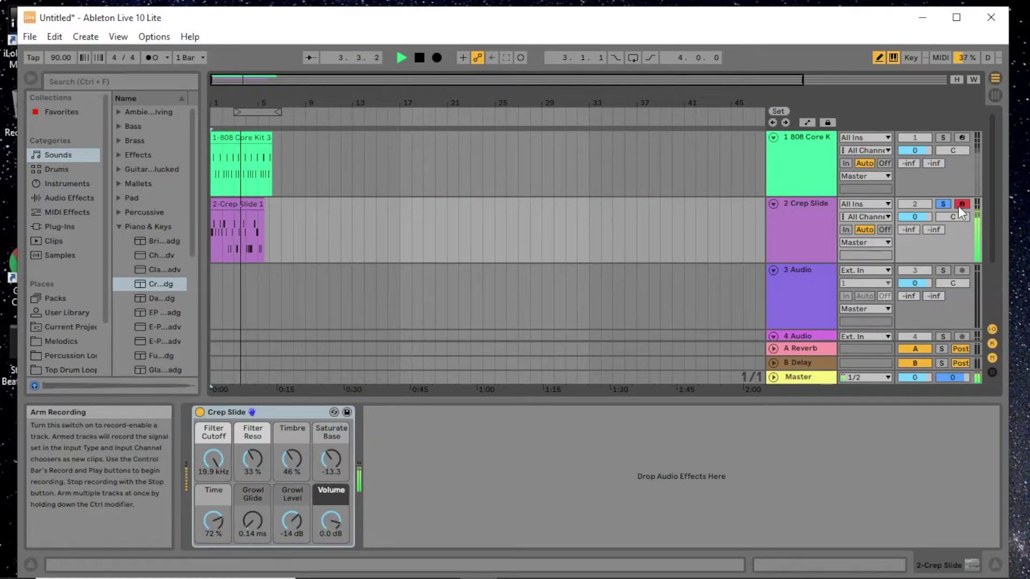
{"action": "key", "text": "space"}
Step: Unsolo the Crep Slide track and play it together with the drums
{"action": "left_click", "coordinate": [945, 203]}
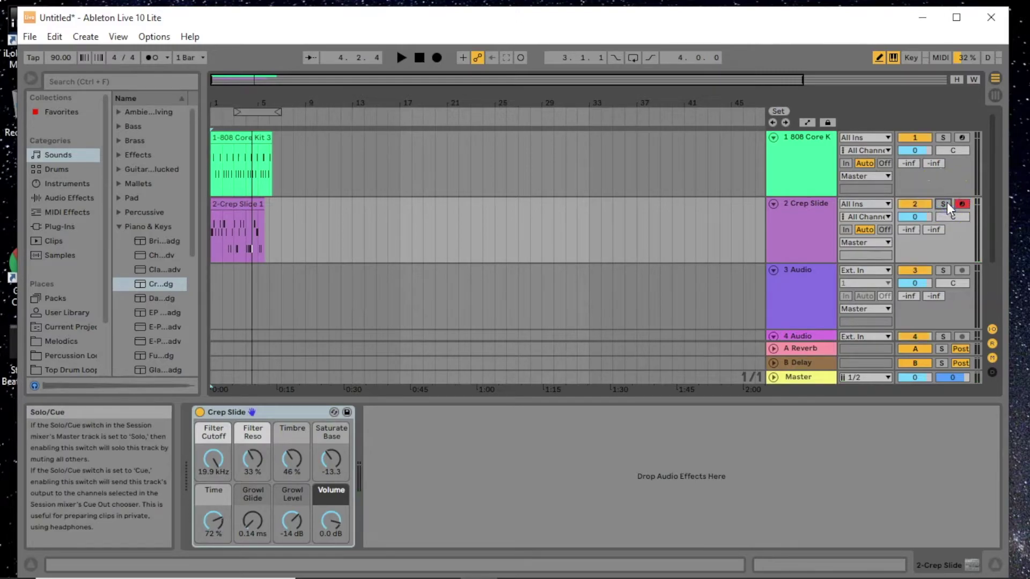
{"action": "key", "text": "space"}
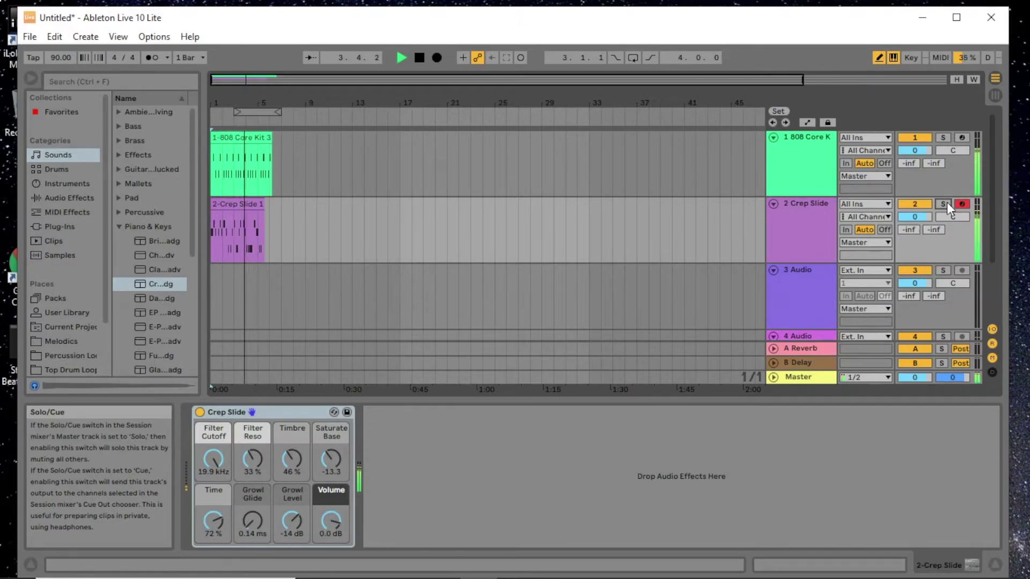
{"action": "key", "text": "space"}
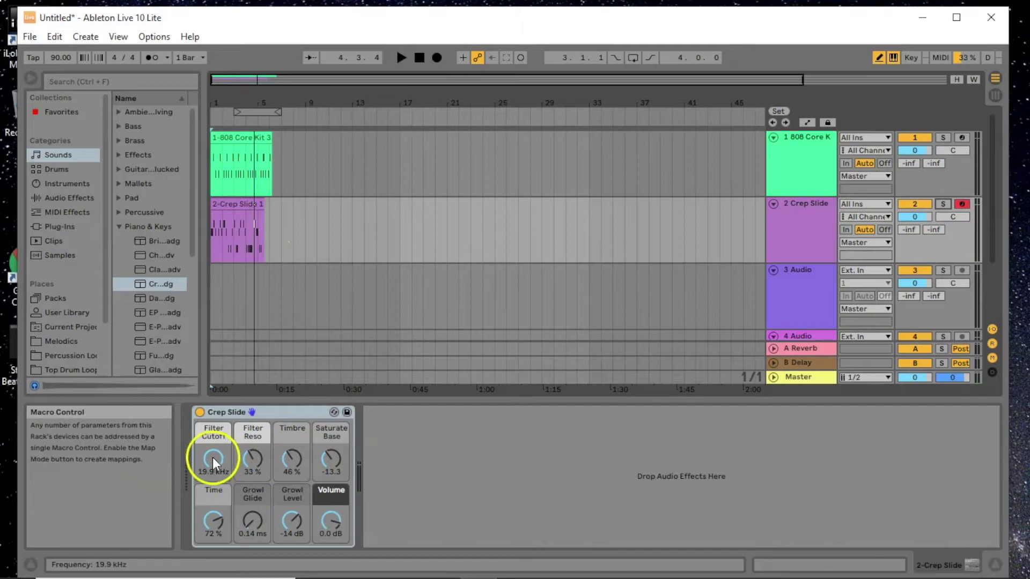
Step: Solo the Crep Slide track and lower its Filter Cutoff macro to about 911 Hz during playback
{"action": "left_click", "coordinate": [941, 205]}
{"action": "key", "text": "space"}
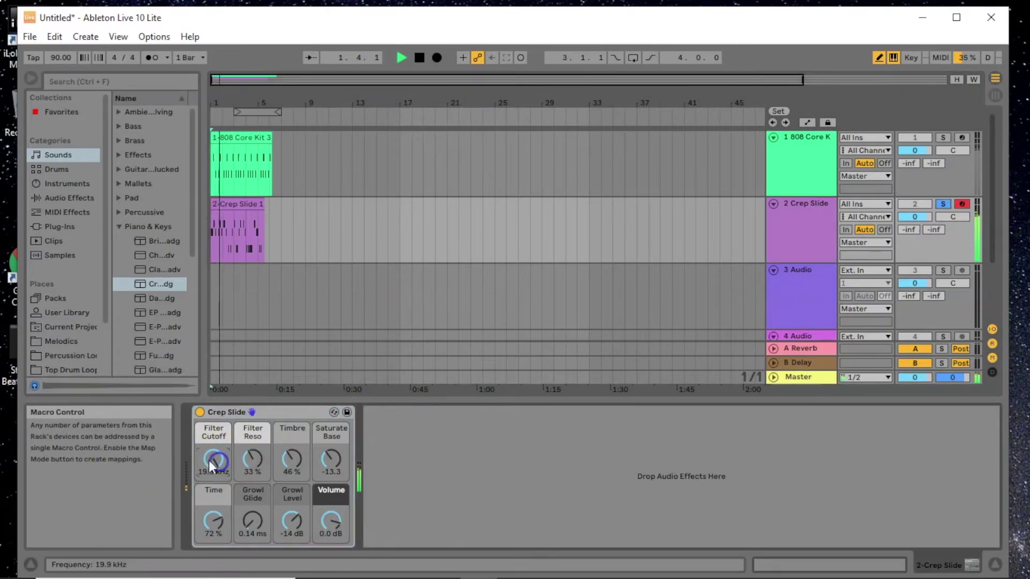
{"action": "left_click_drag", "start_coordinate": [204, 459], "coordinate": [205, 482]}
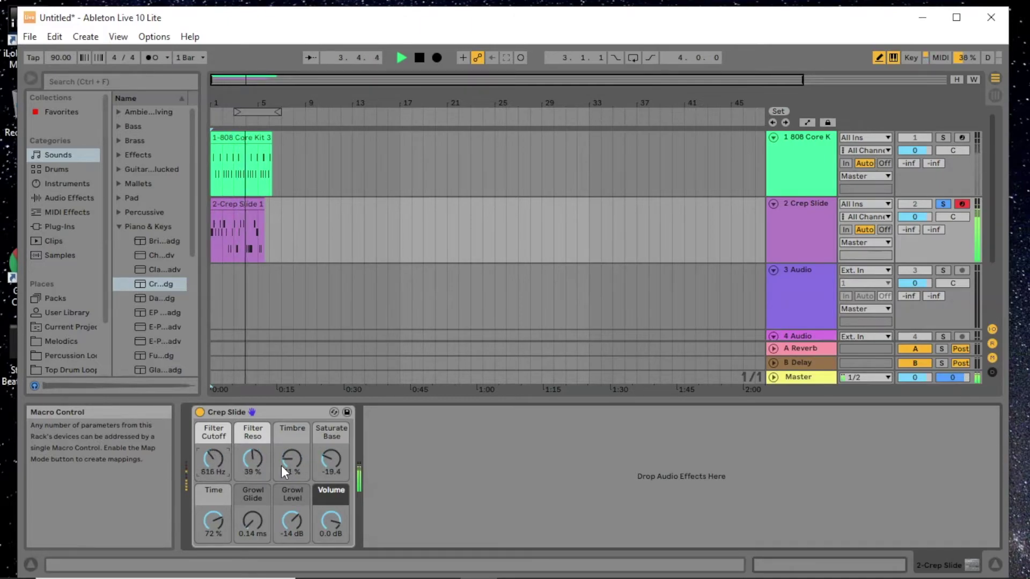
{"action": "key", "text": "space"}
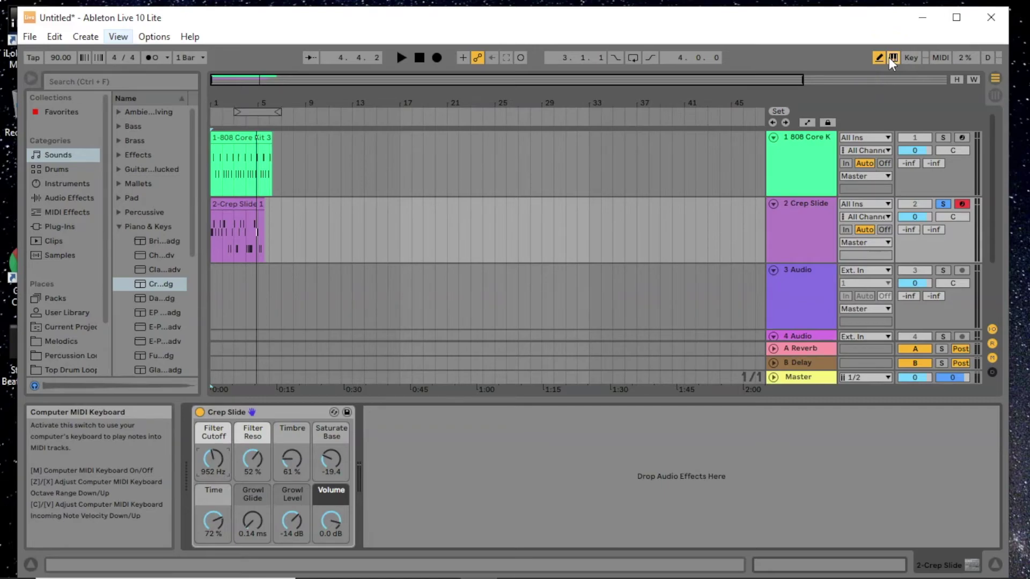
Step: Select the 808 Core Kit drum clip to show its Drum Rack and Snare 808 sample
{"action": "left_click", "coordinate": [227, 159]}
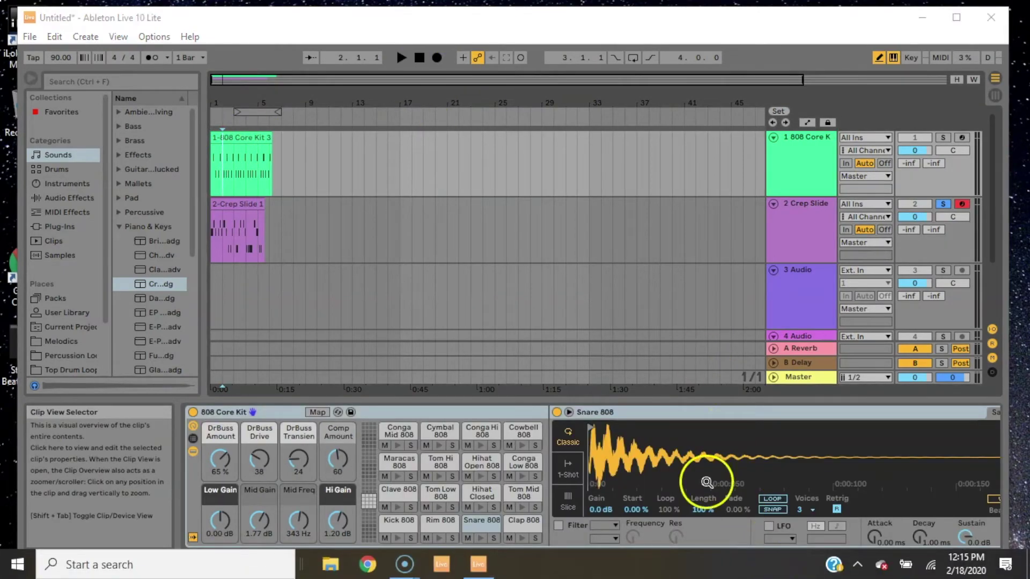
{"action": "left_click", "coordinate": [256, 137]}
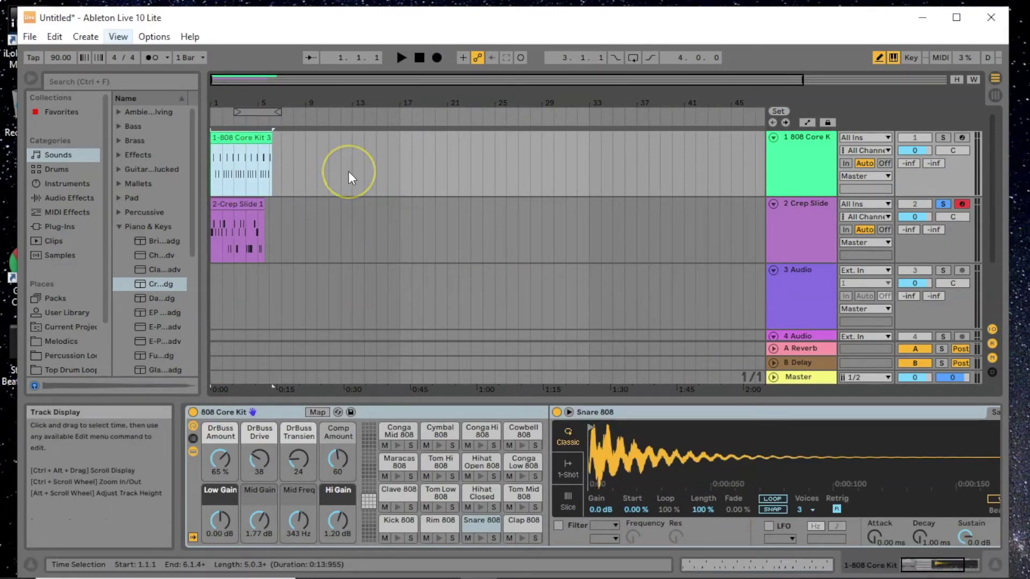